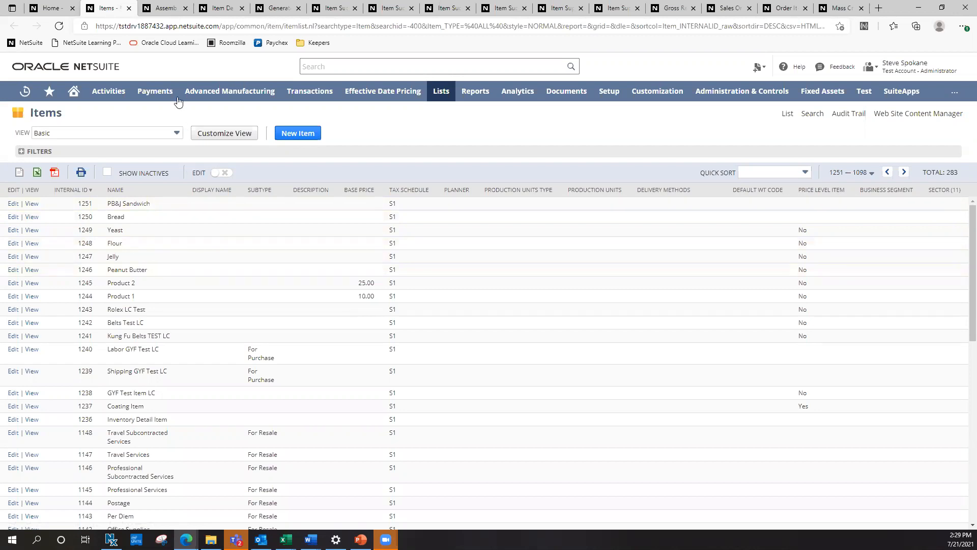
- Open the PB&J Sandwich assembly item and examine its costing, inventory management and location settings
click(163, 8)
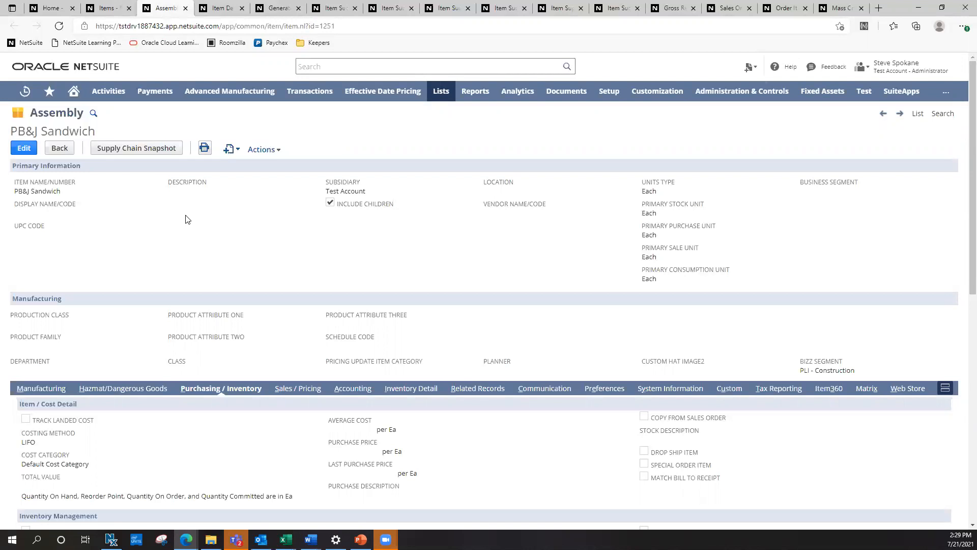
scroll(186, 221, down, 1)
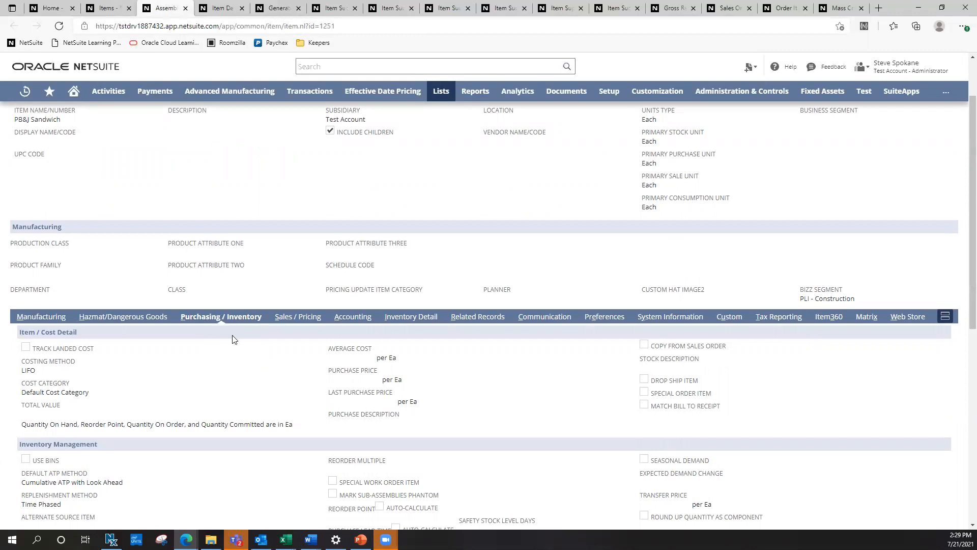
scroll(233, 336, down, 3)
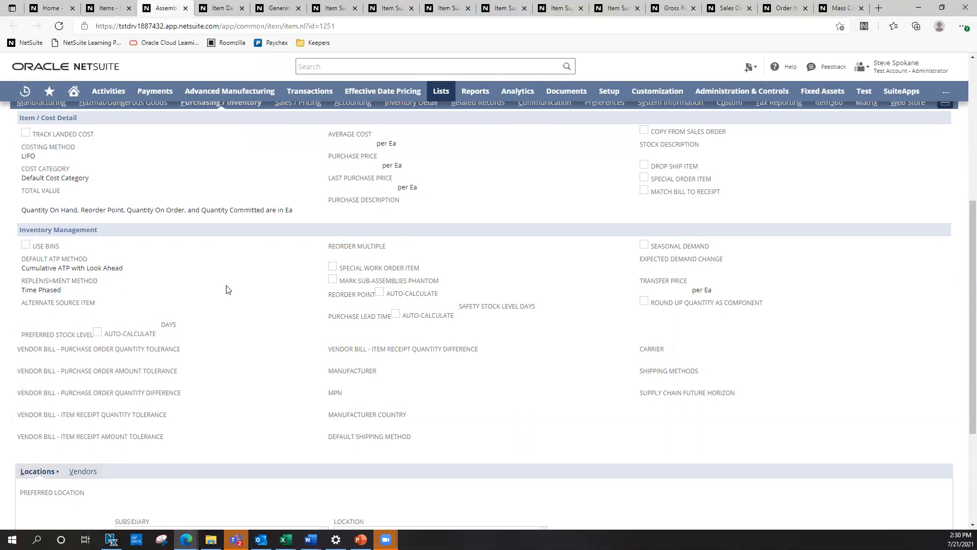
scroll(227, 290, down, 4)
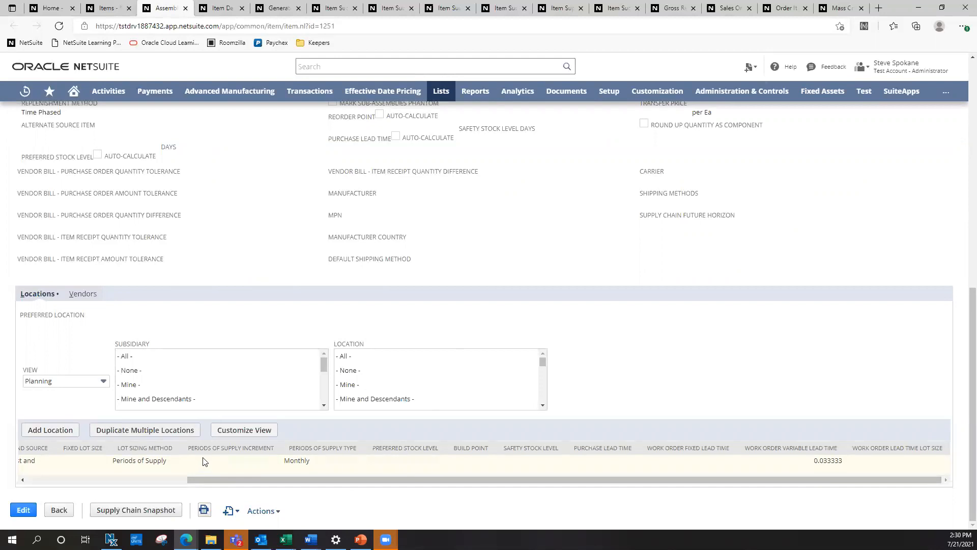
drag(210, 478, 94, 401)
scroll(94, 401, up, 4)
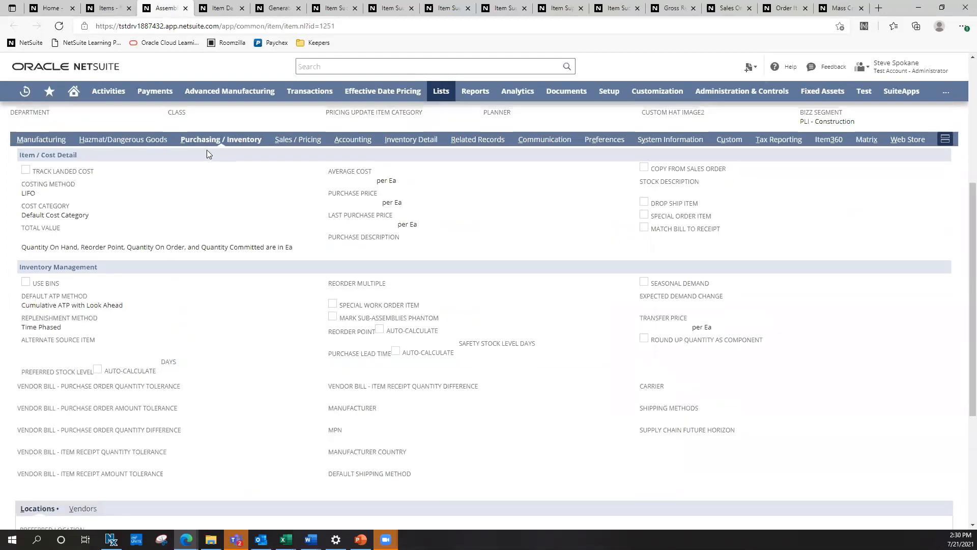
scroll(232, 287, down, 3)
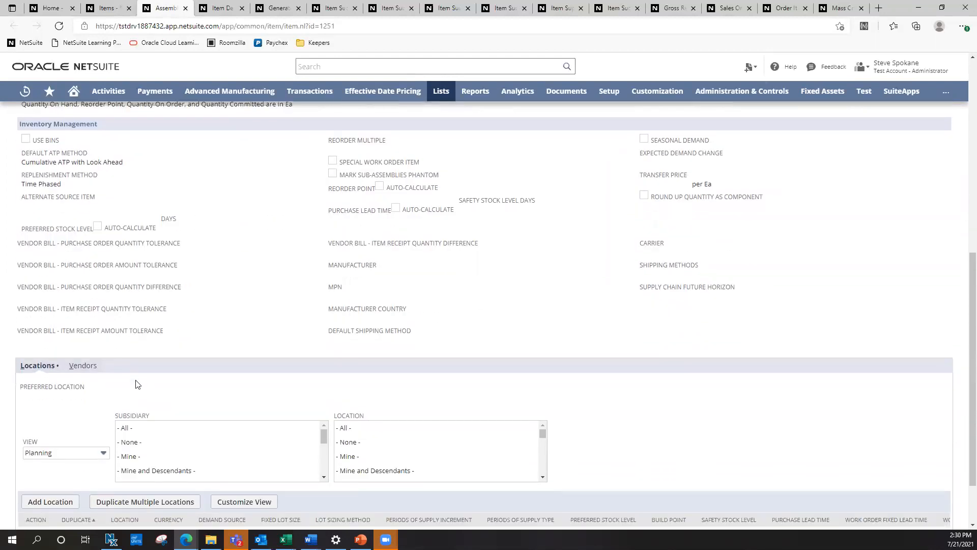
scroll(38, 389, down, 2)
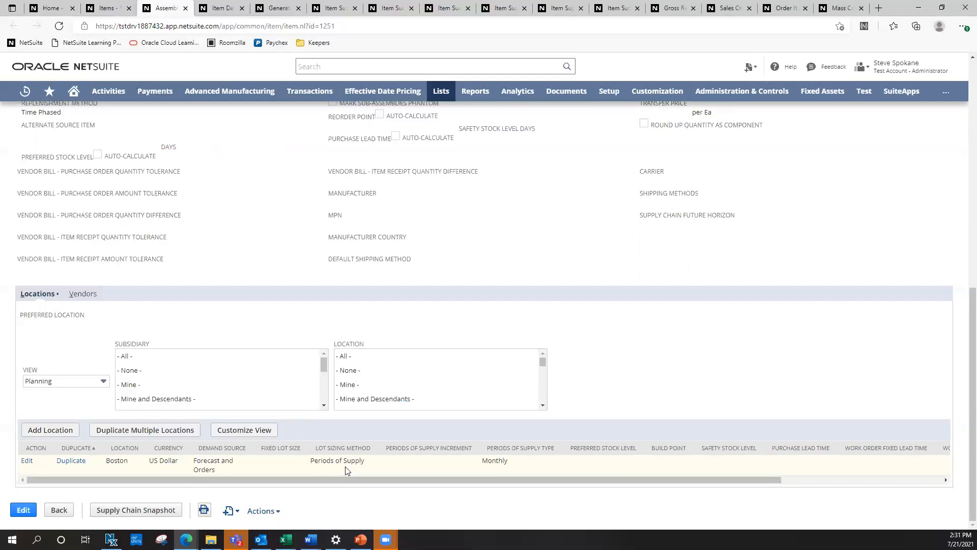
- Examine the planning settings of the item's Boston location, from demand source and lot sizing method to work order lead times
drag(423, 482, 591, 483)
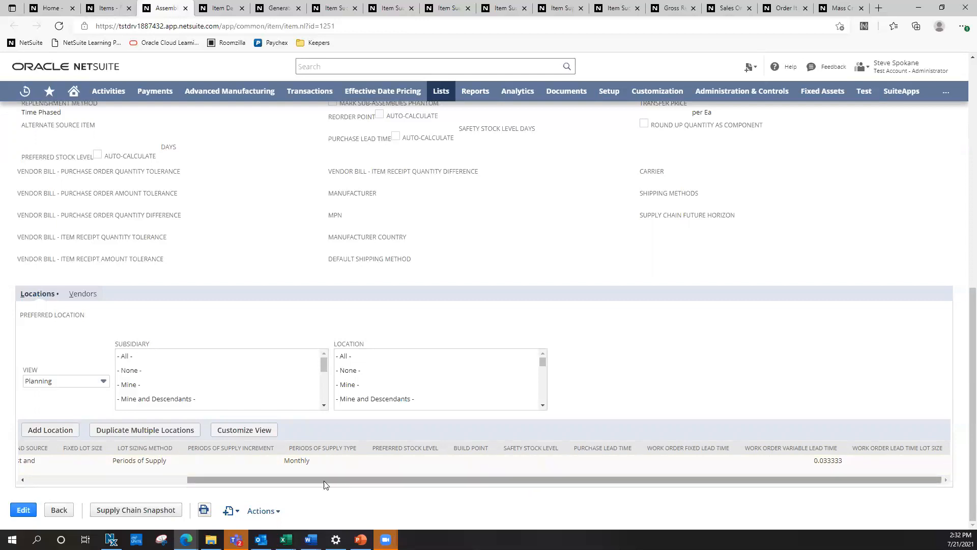
drag(310, 480, 116, 469)
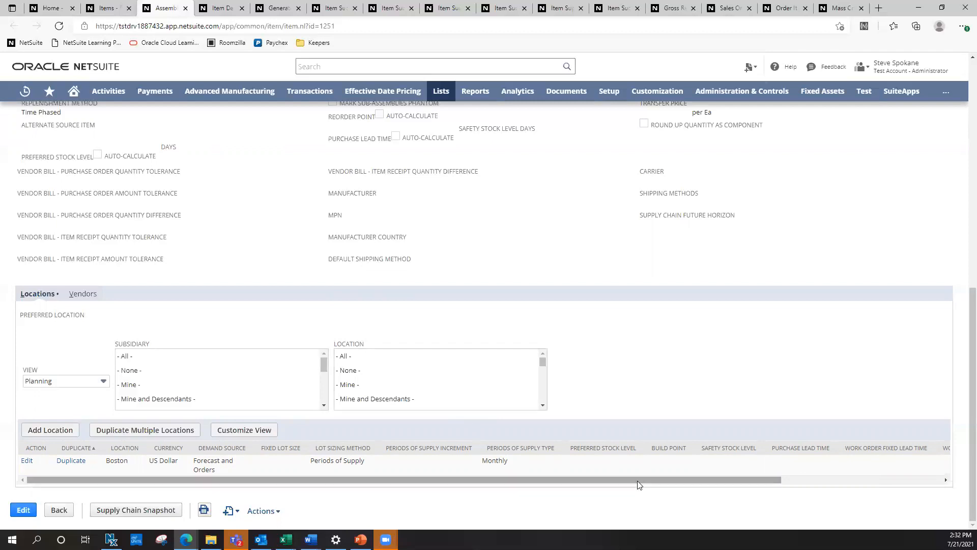
drag(635, 482, 796, 483)
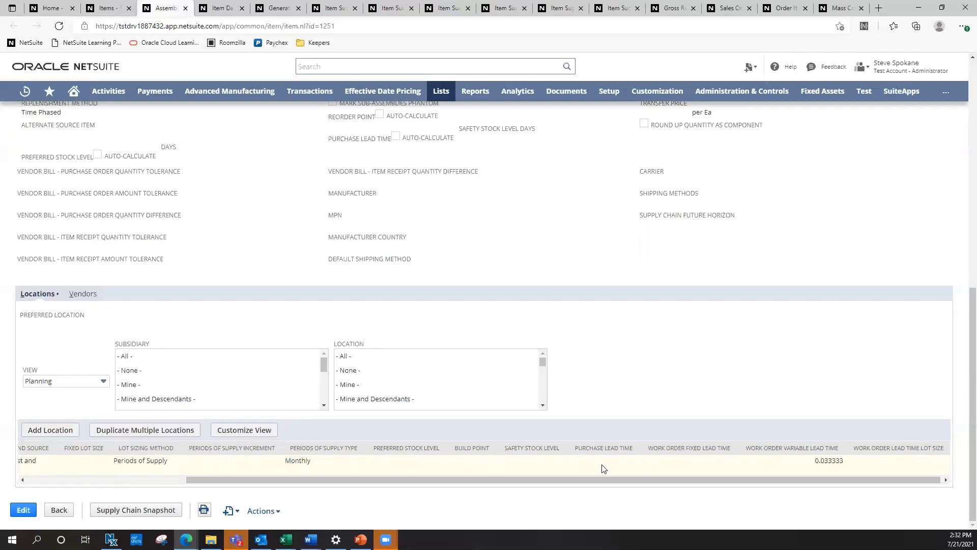
drag(604, 476, 525, 477)
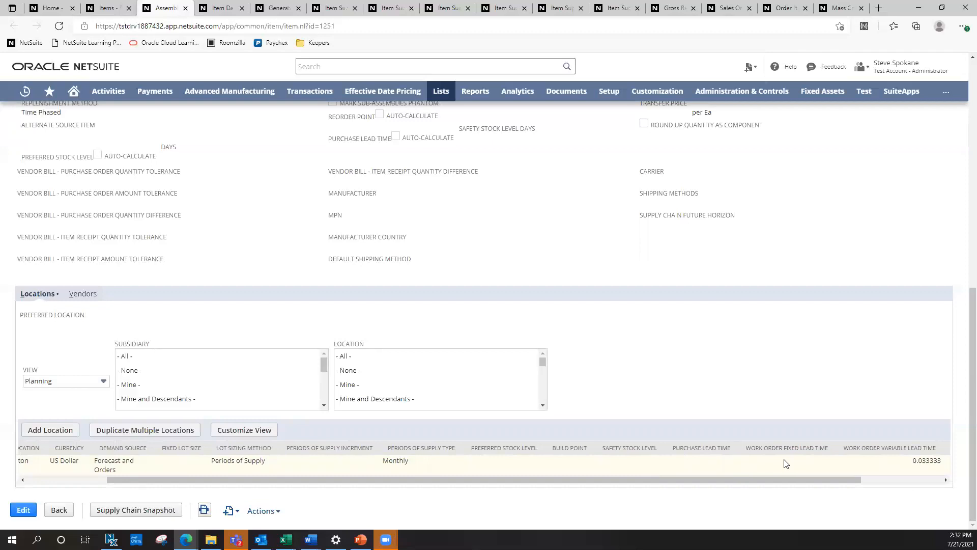
drag(478, 480, 397, 479)
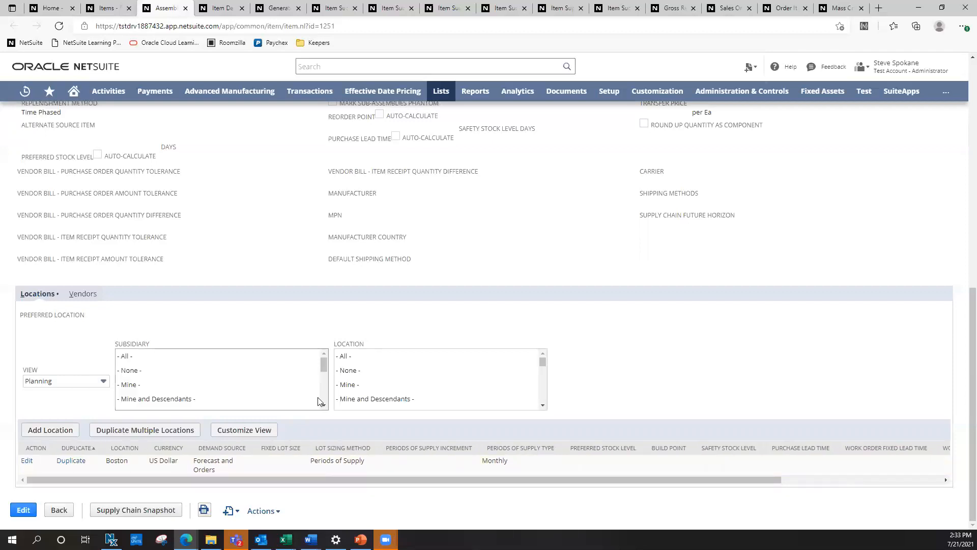
- Open the item demand plan for PB&J Sandwich and view its monthly demand table
click(214, 8)
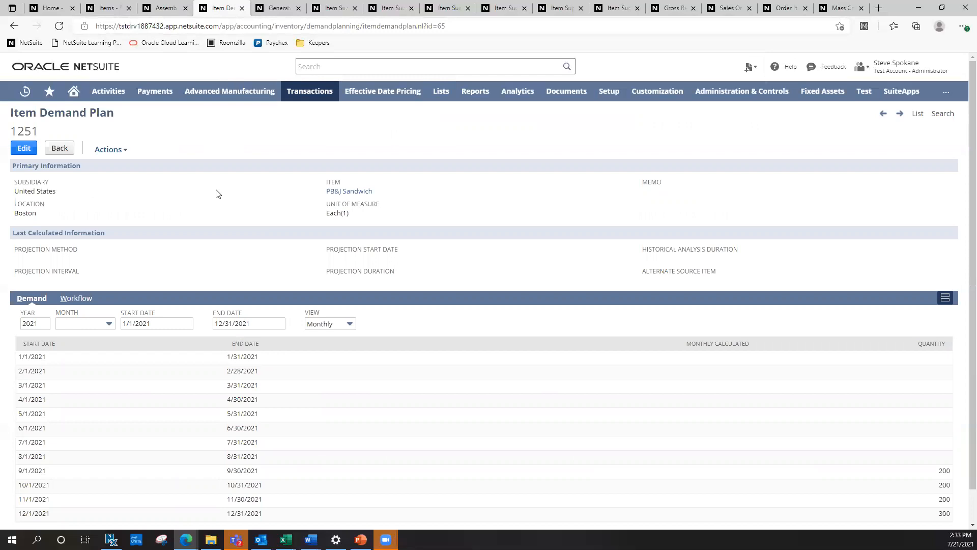
scroll(216, 194, down, 1)
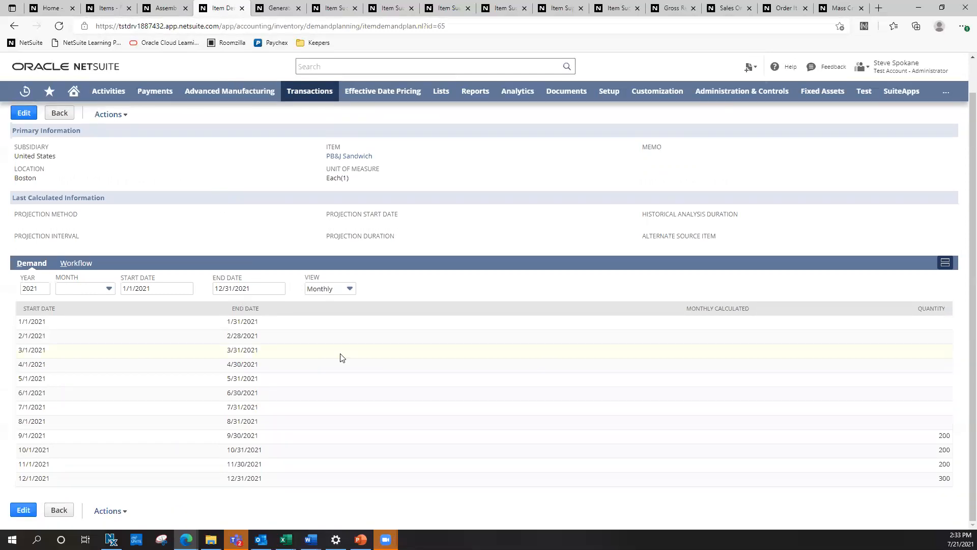
click(263, 289)
key(BackSpace)
text(2)
click(427, 290)
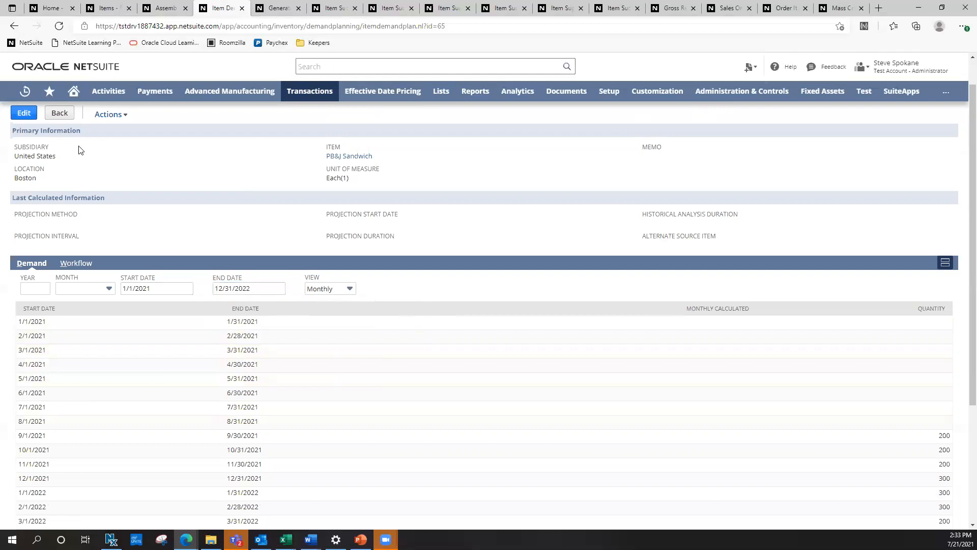
click(59, 26)
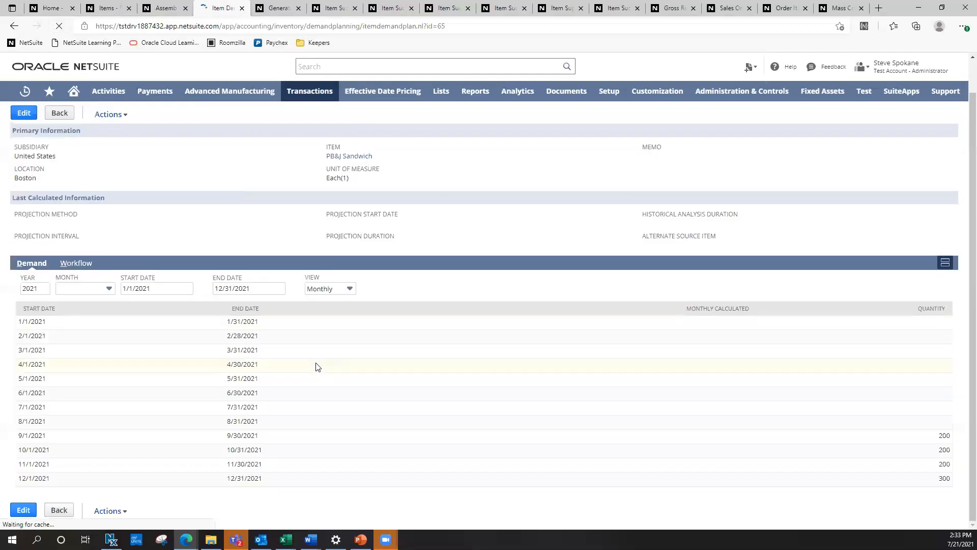
- Extend the demand table's date range by setting its end date to 12/31/2022
click(255, 284)
key(BackSpace)
text(2)
key(Tab)
click(415, 288)
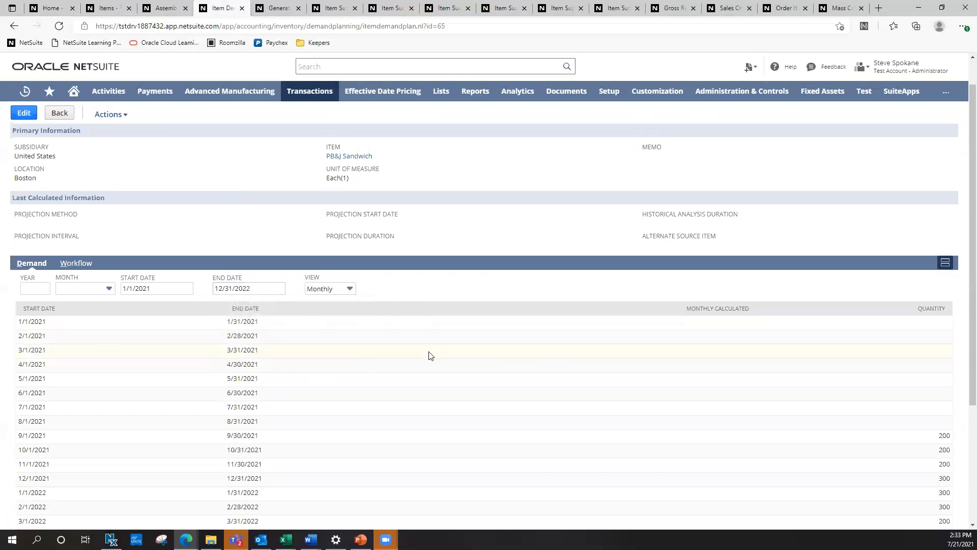
- Review the monthly demand quantities from September 2021 through July 2022
scroll(427, 354, down, 1)
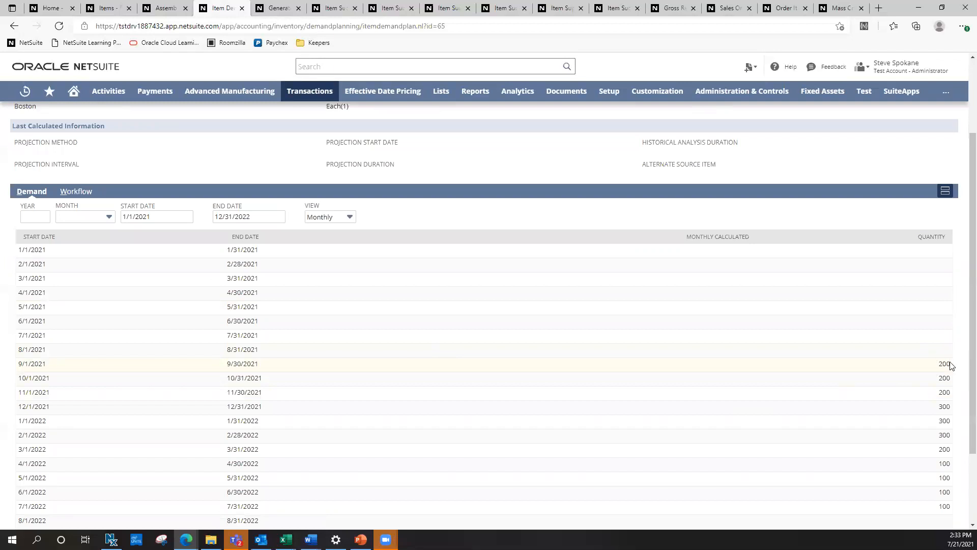
drag(16, 364, 283, 362)
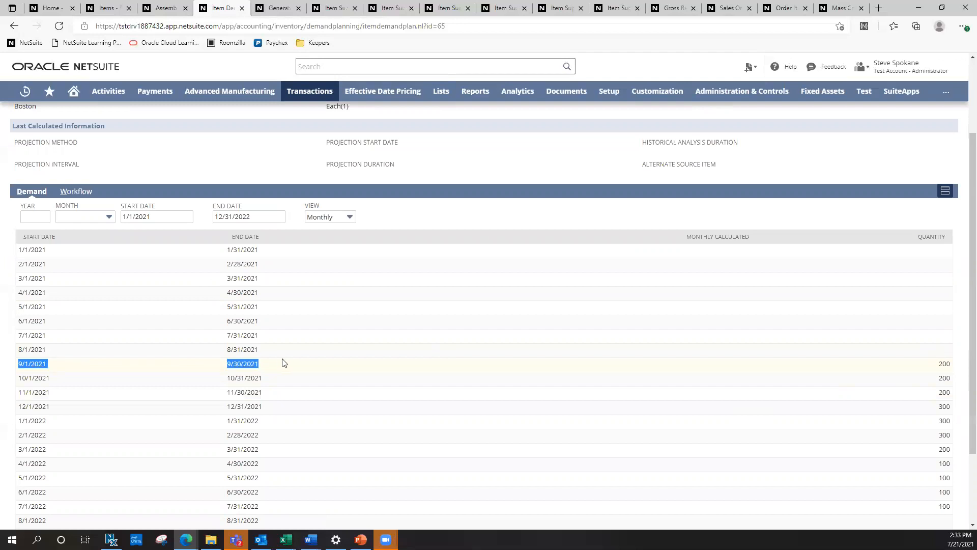
scroll(385, 384, down, 1)
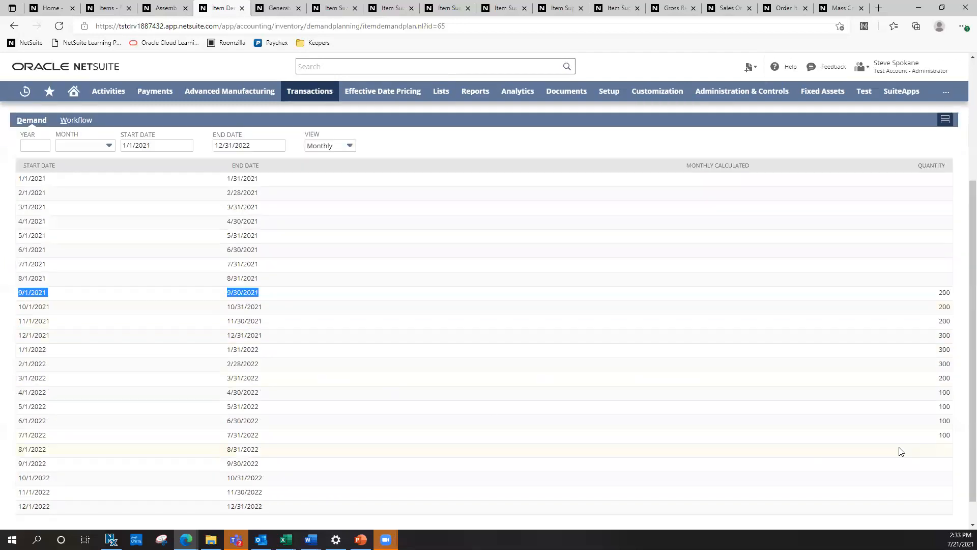
drag(949, 434, 142, 432)
click(145, 433)
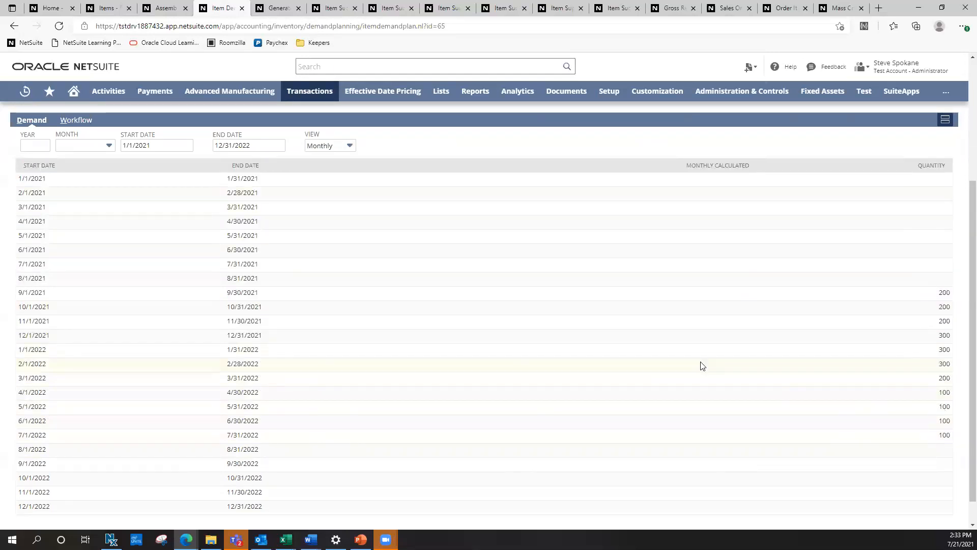
scroll(586, 381, up, 1)
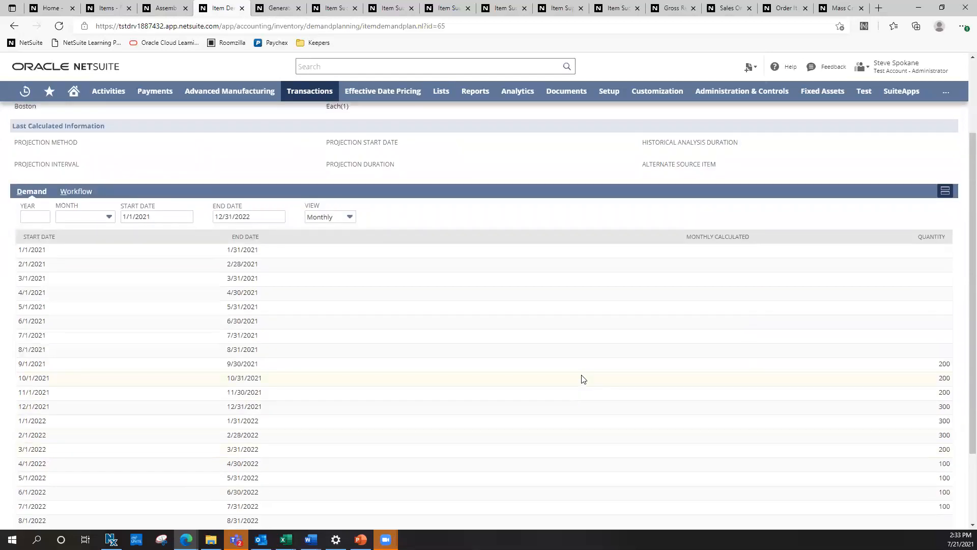
scroll(584, 380, down, 1)
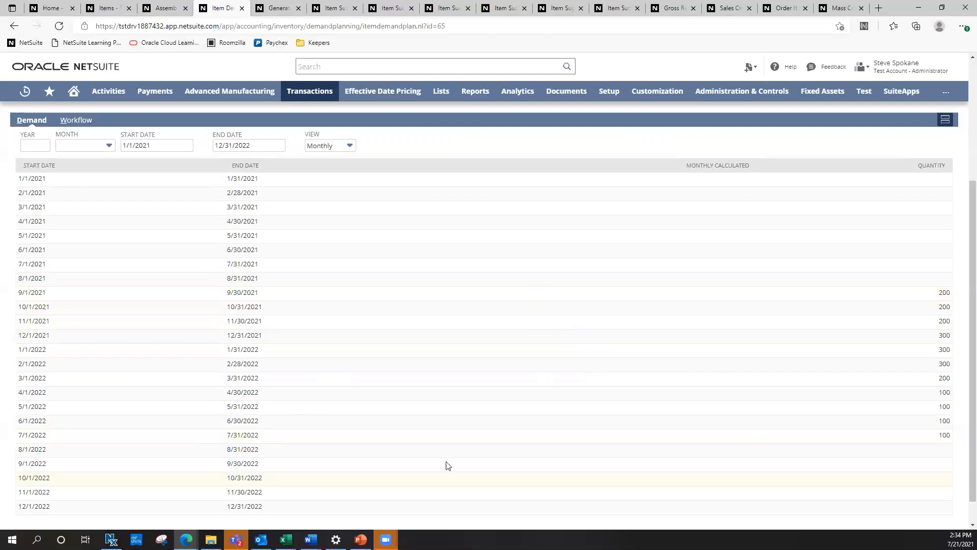
scroll(474, 373, up, 1)
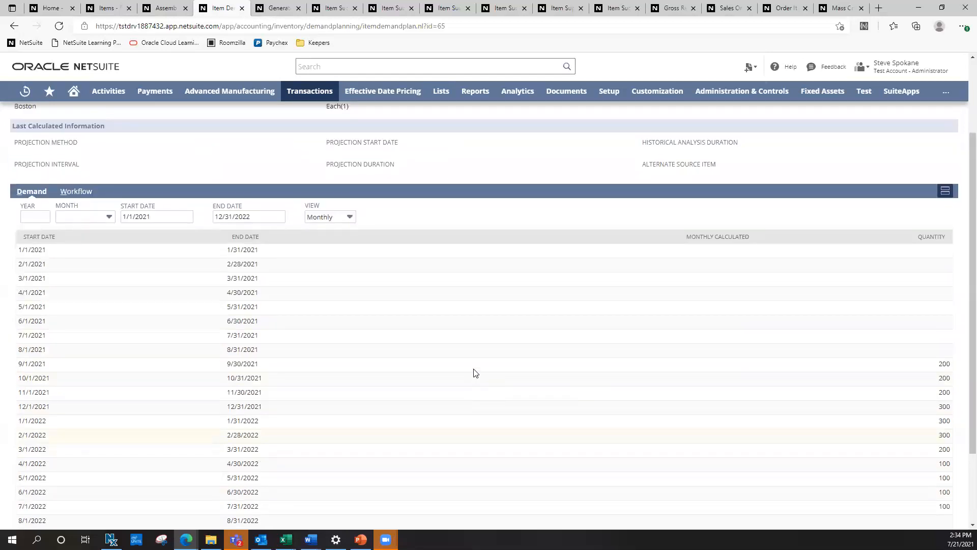
- Compare the demand plan in the Daily and Weekly views, and return it to Monthly
click(350, 219)
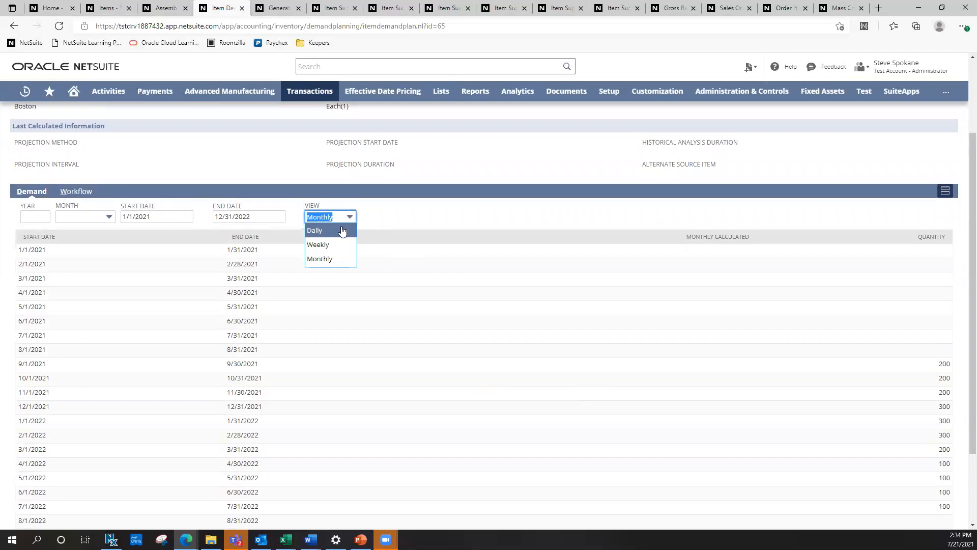
click(341, 226)
scroll(565, 327, down, 5)
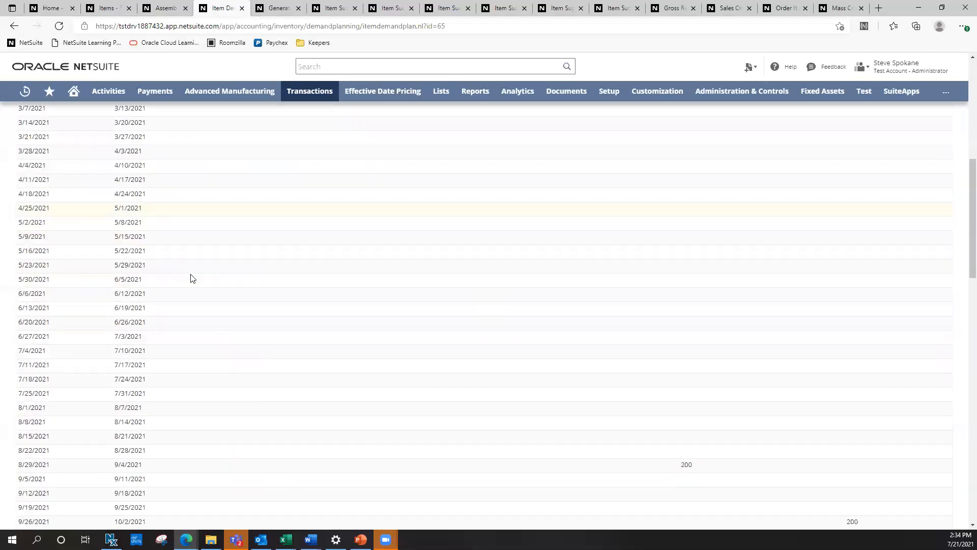
scroll(207, 375, up, 7)
click(329, 289)
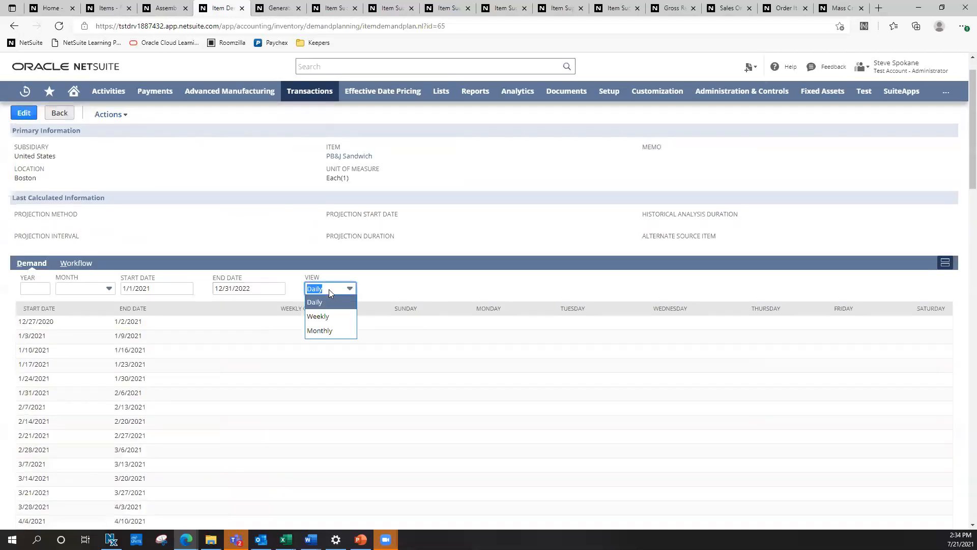
click(328, 318)
click(330, 289)
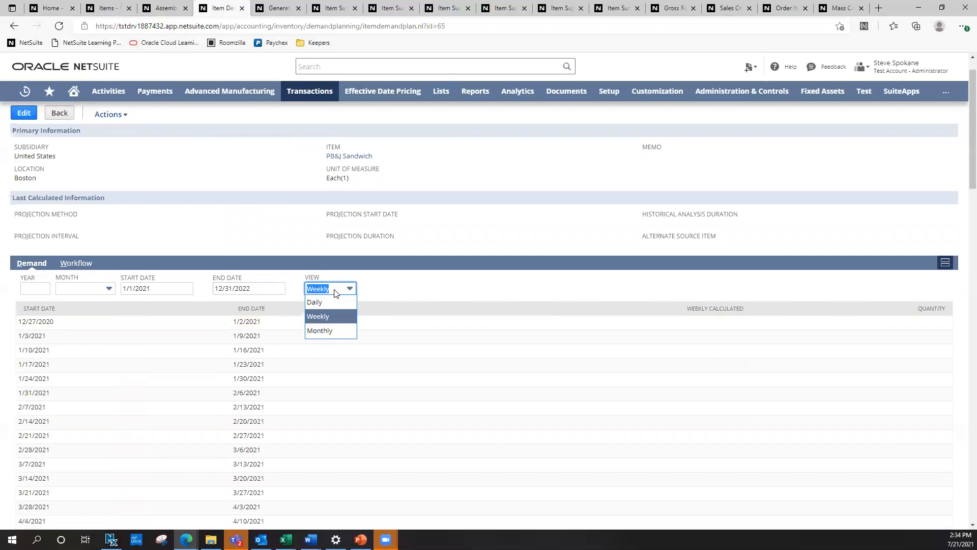
click(321, 332)
click(515, 220)
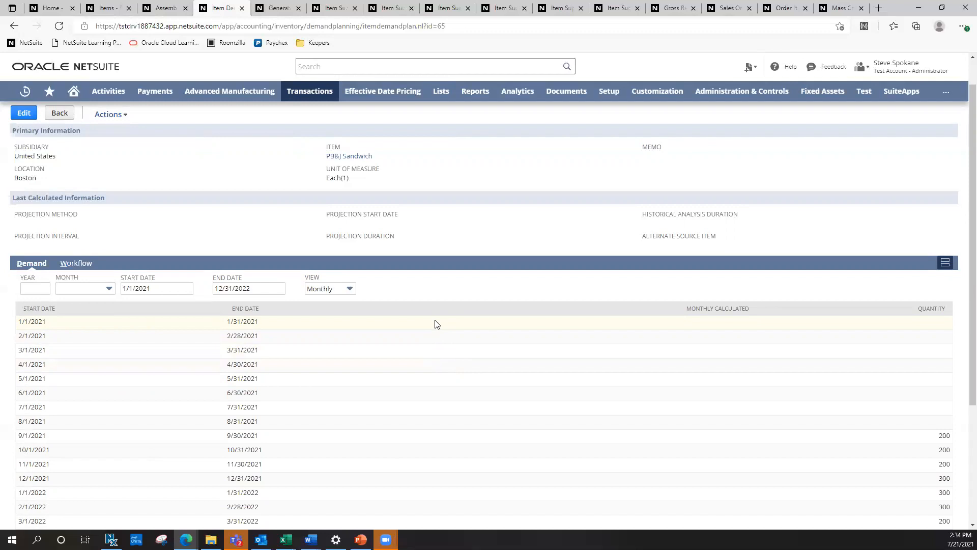
scroll(437, 323, down, 2)
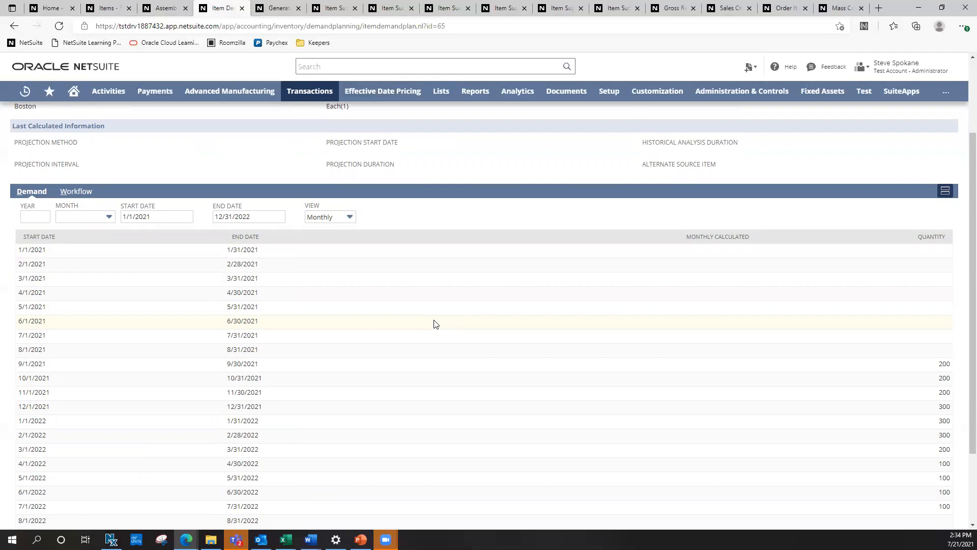
scroll(436, 324, up, 3)
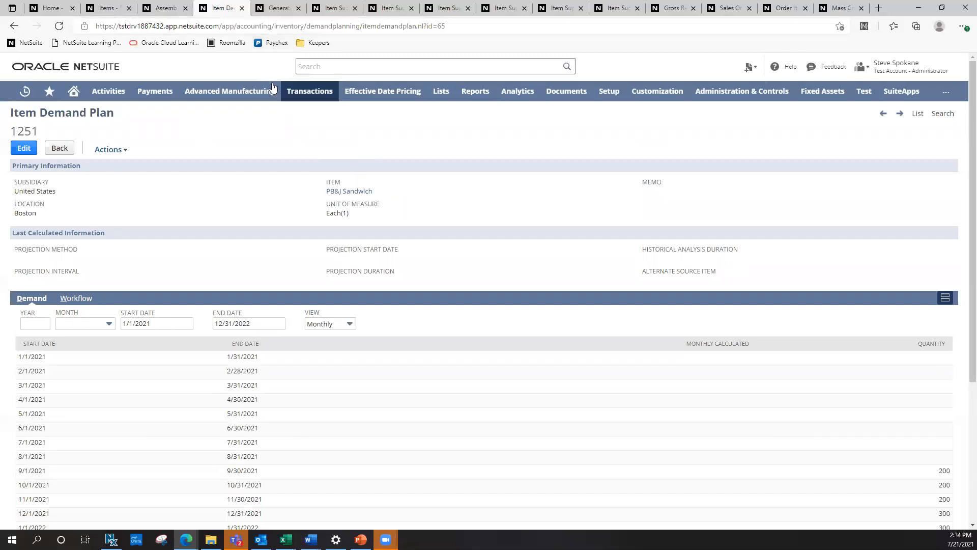
- Open the Generate Item Supply Plan form for demand planning
mouse_move(276, 93)
click(280, 9)
mouse_move(304, 96)
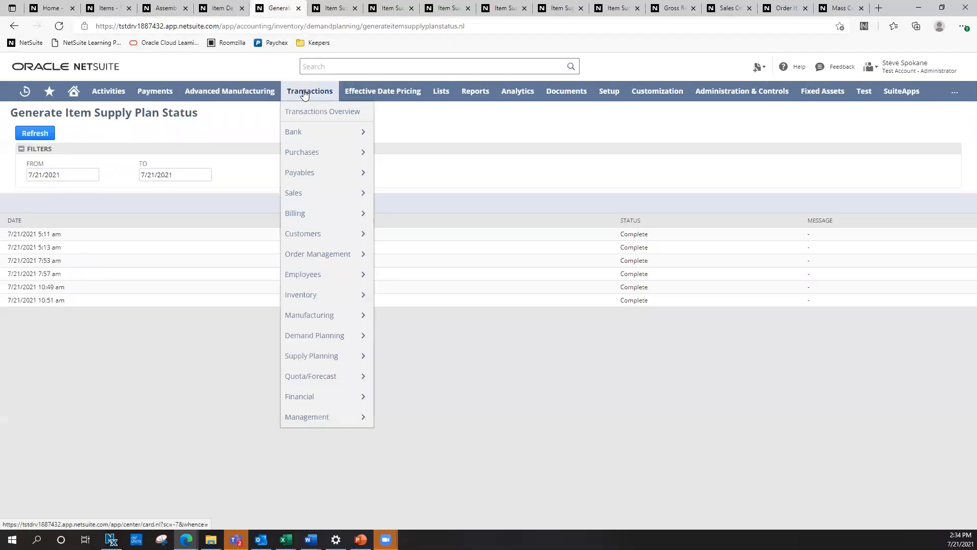
mouse_move(306, 336)
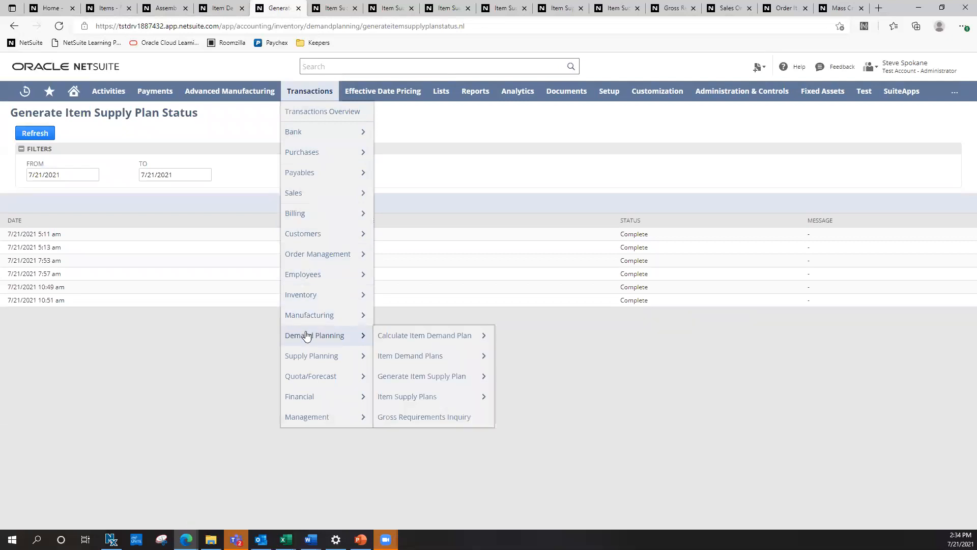
mouse_move(401, 361)
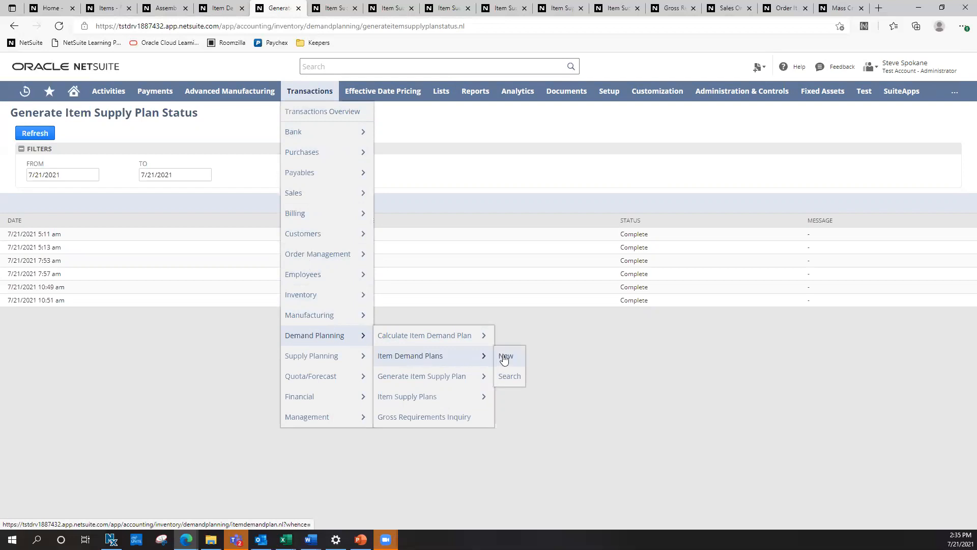
mouse_move(430, 340)
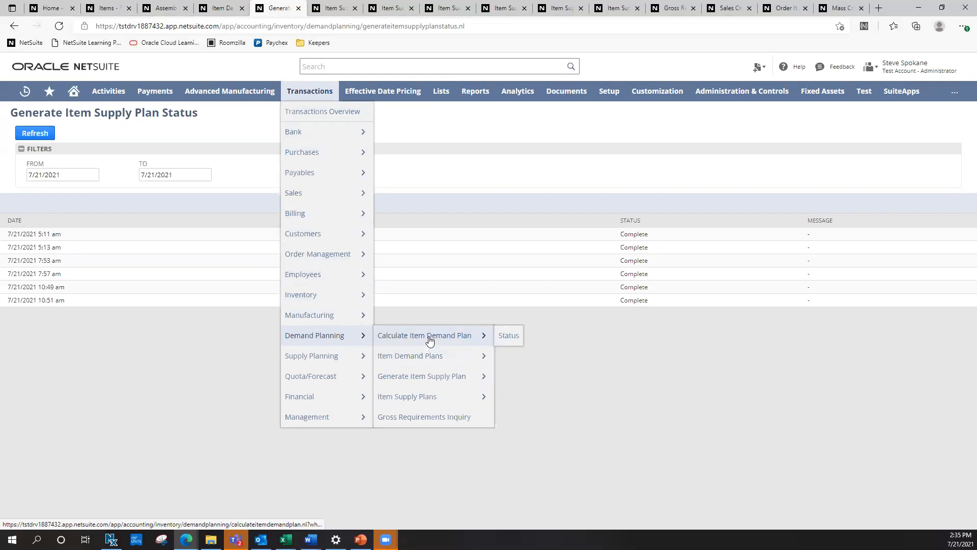
mouse_move(430, 378)
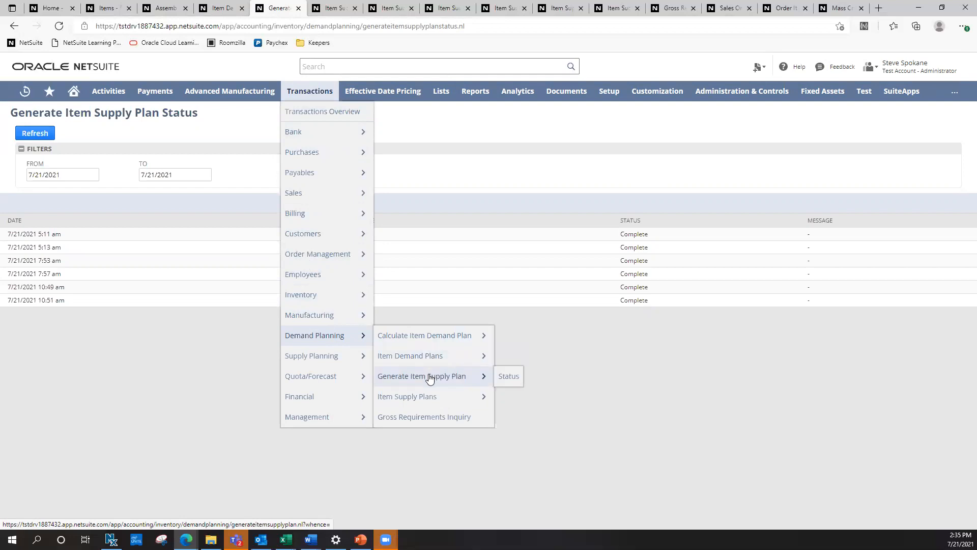
click(463, 380)
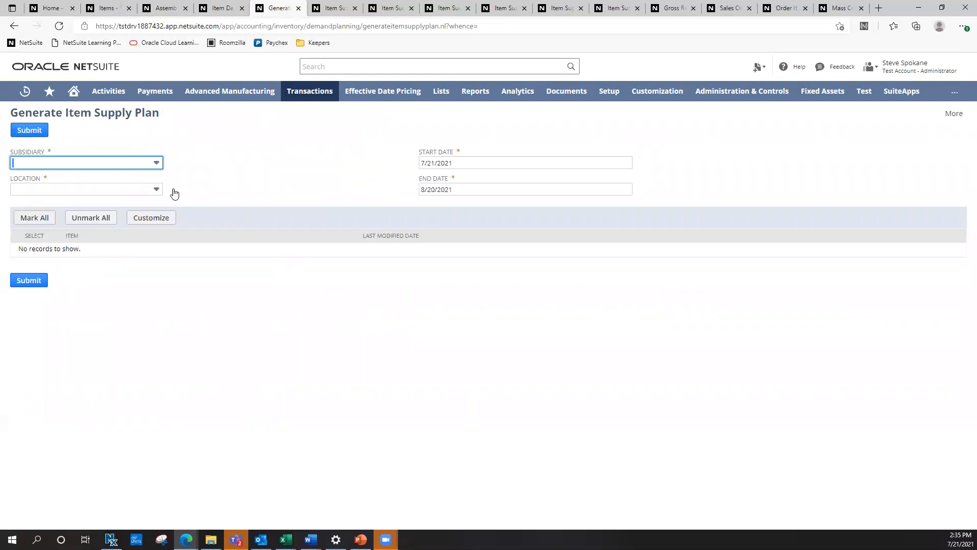
- Set the supply plan's subsidiary to United States, location to Boston and end date to 10/31/2021
click(139, 163)
click(59, 262)
click(80, 189)
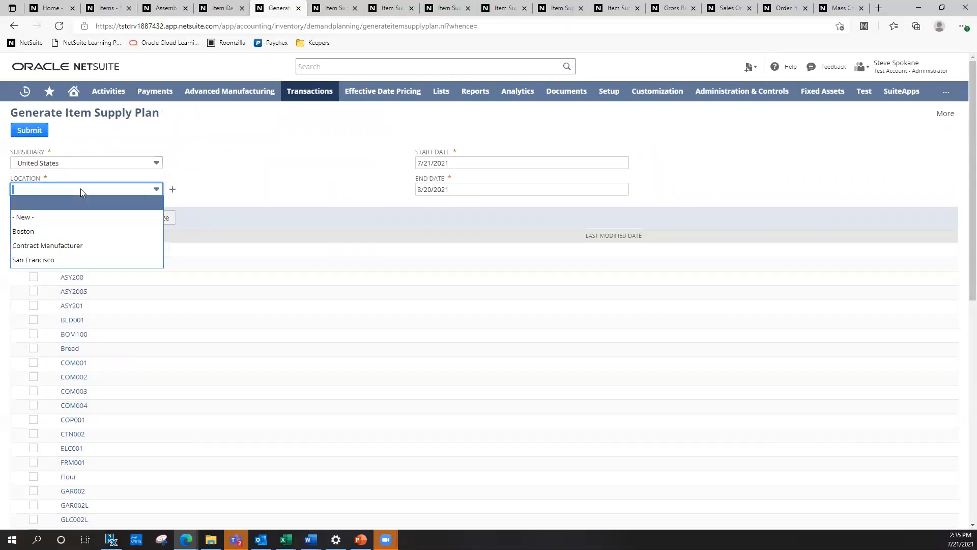
click(62, 232)
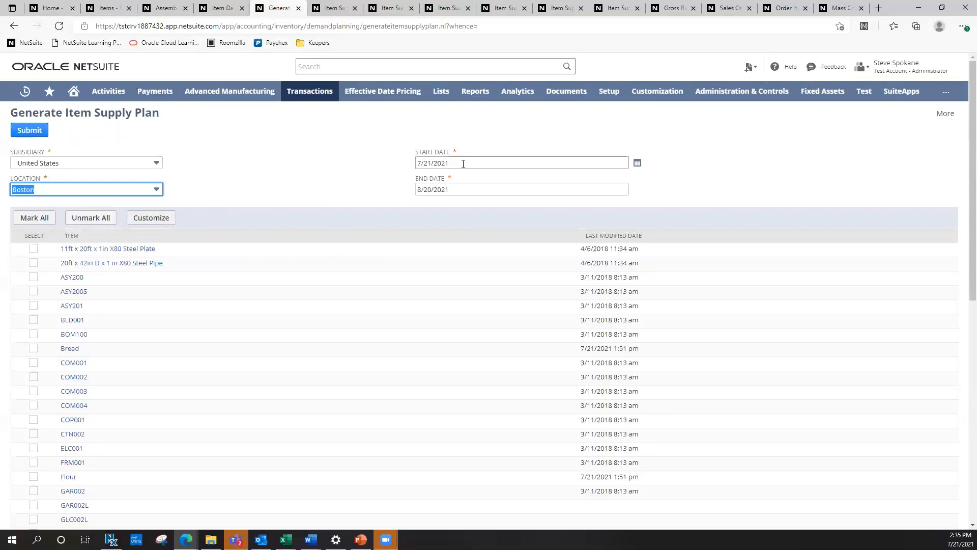
click(467, 190)
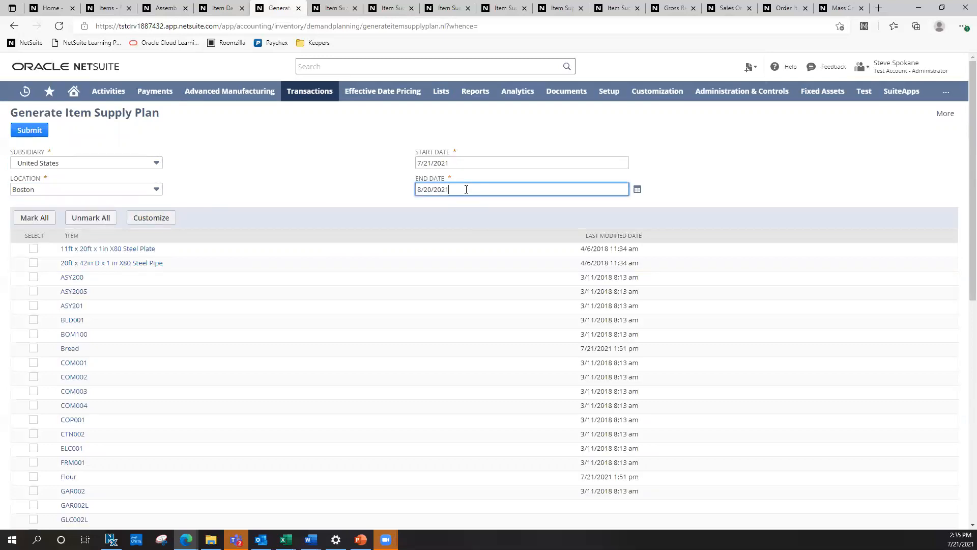
drag(465, 190, 353, 181)
text(10/31/2021)
click(390, 207)
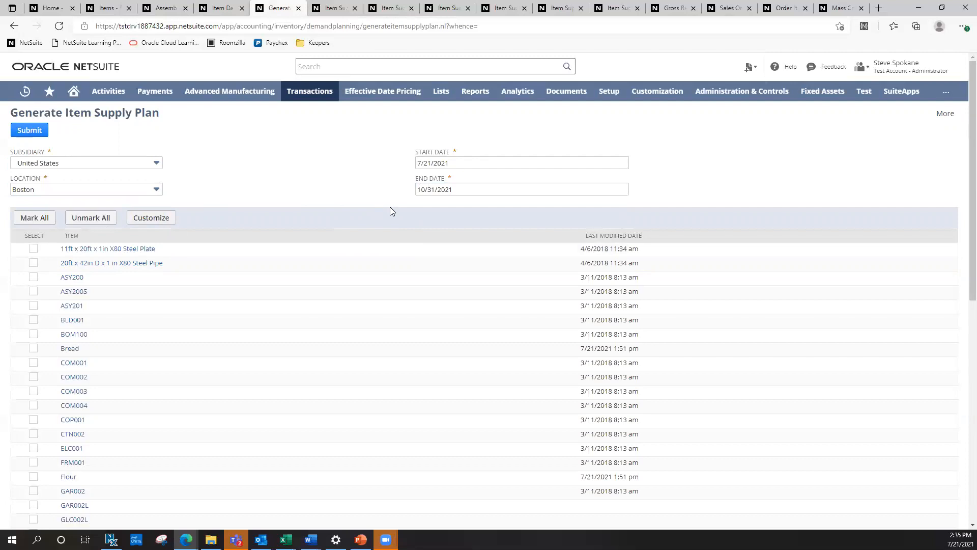
- Select PB&J Sandwich in the item list for supply plan generation
scroll(209, 300, down, 10)
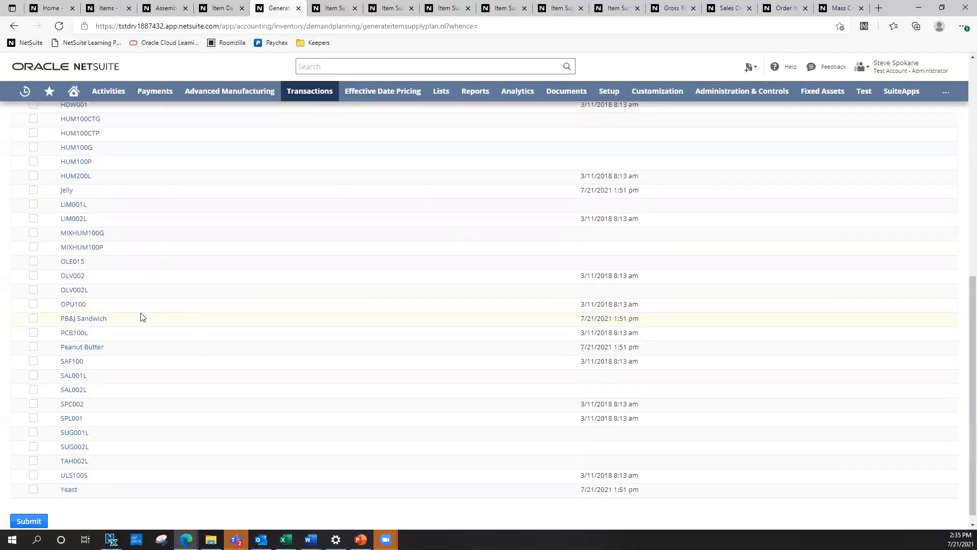
click(33, 318)
scroll(259, 211, up, 10)
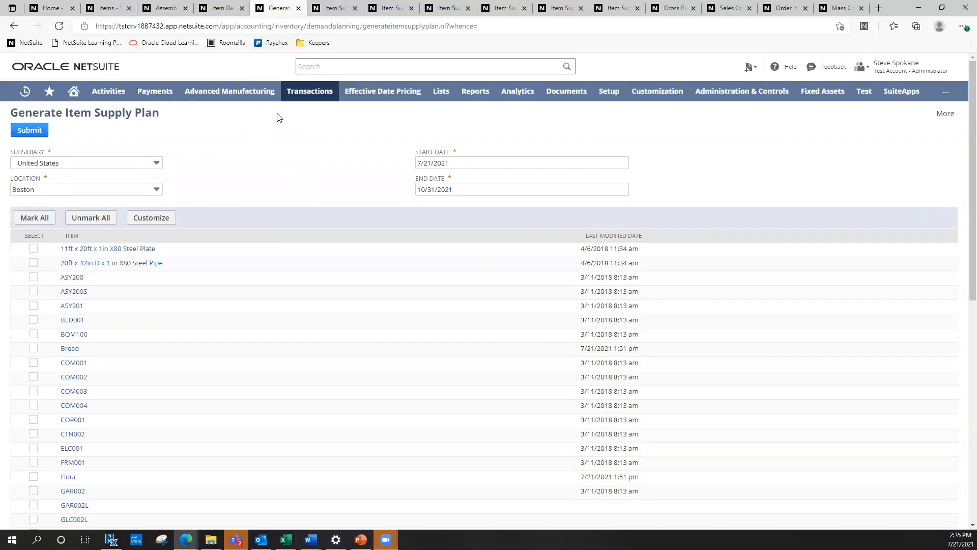
- Compare the planned work orders in the PB&J Sandwich supply plan with those in the Bread supply plan
click(326, 10)
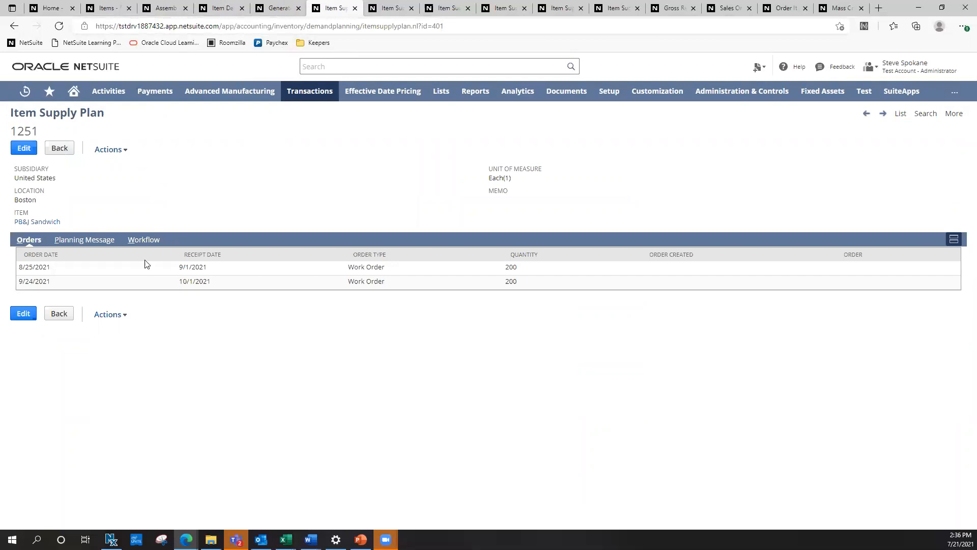
drag(177, 268, 208, 270)
click(207, 270)
click(379, 14)
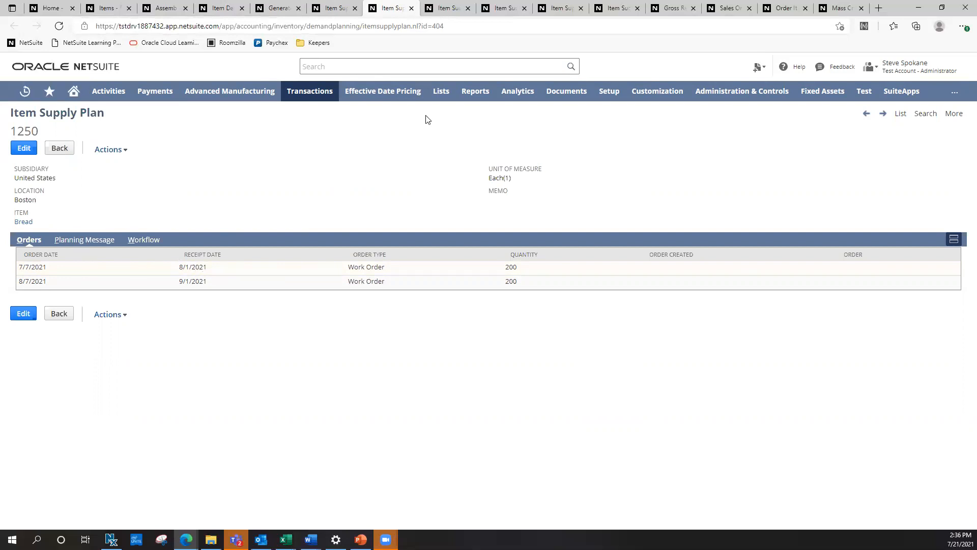
click(350, 7)
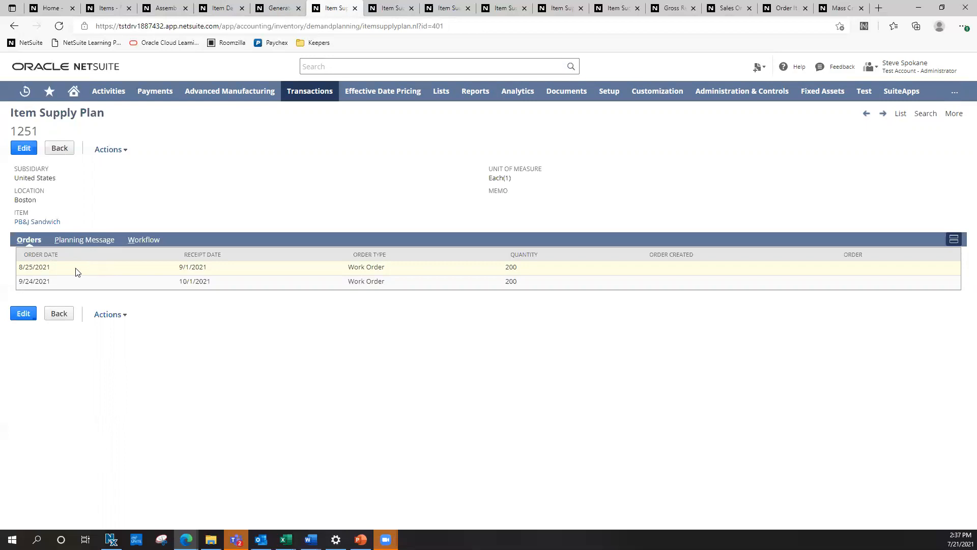
click(397, 10)
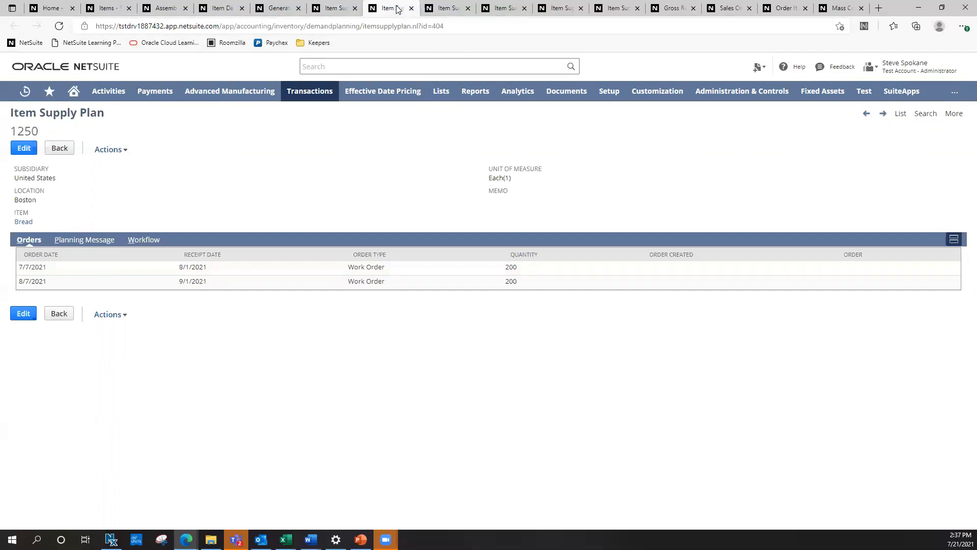
- Review the order dates, receipt dates and order types in the Flour, Yeast and Jelly supply plans
click(448, 6)
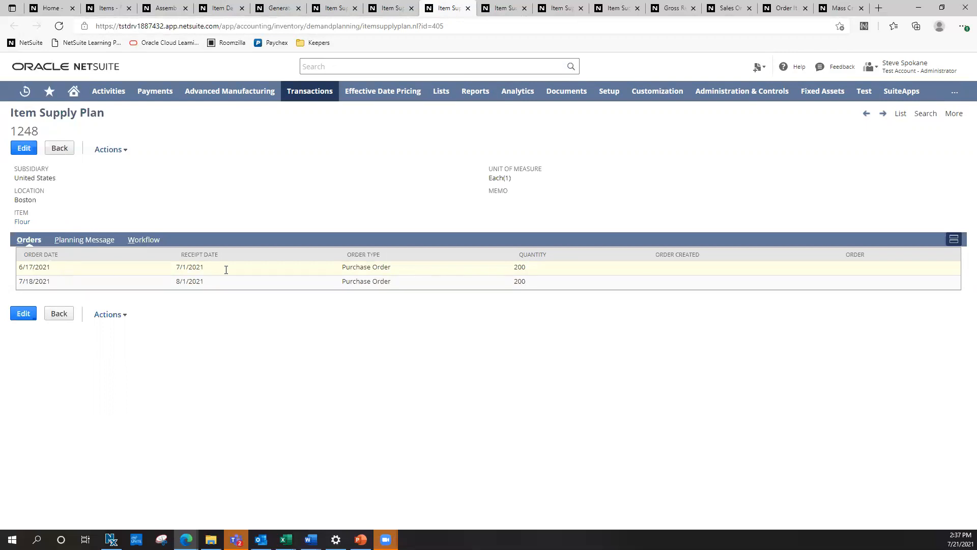
drag(400, 272, 334, 271)
click(334, 270)
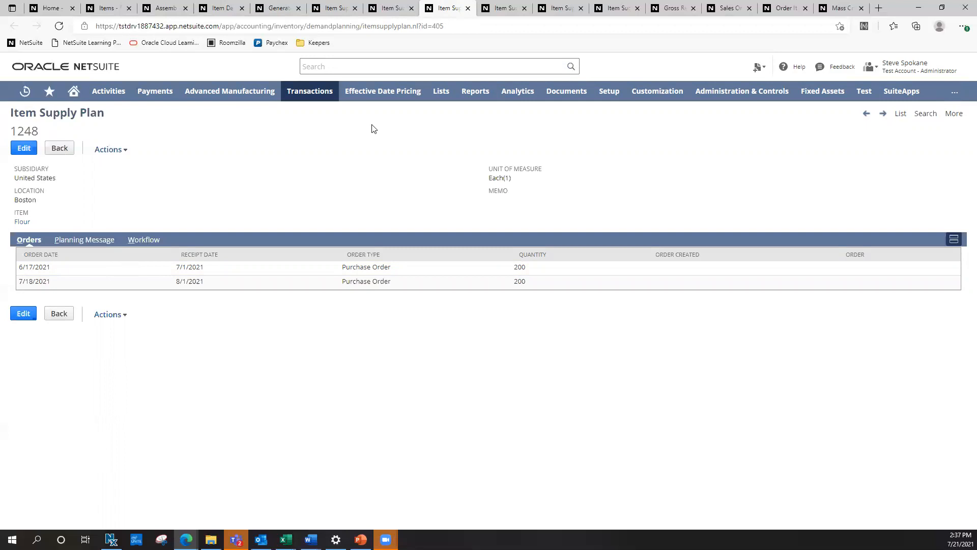
click(506, 12)
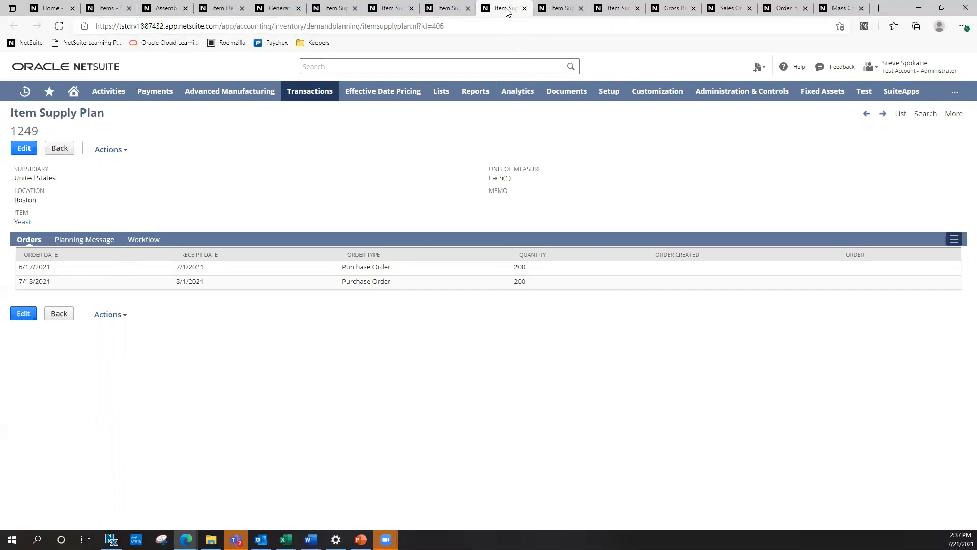
click(551, 11)
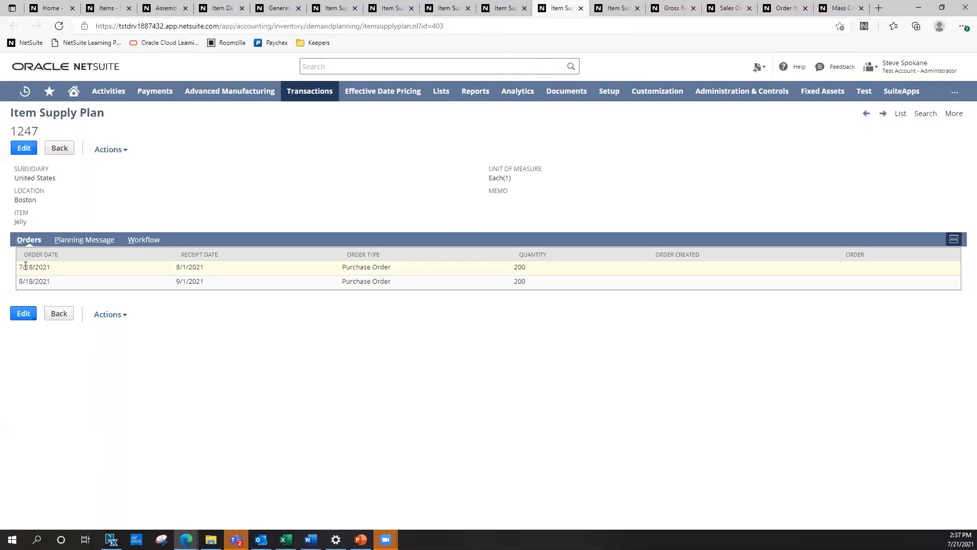
drag(173, 269, 214, 269)
click(220, 269)
- Return to the PB&J Sandwich supply plan and open the Gross Requirements Inquiry
click(333, 9)
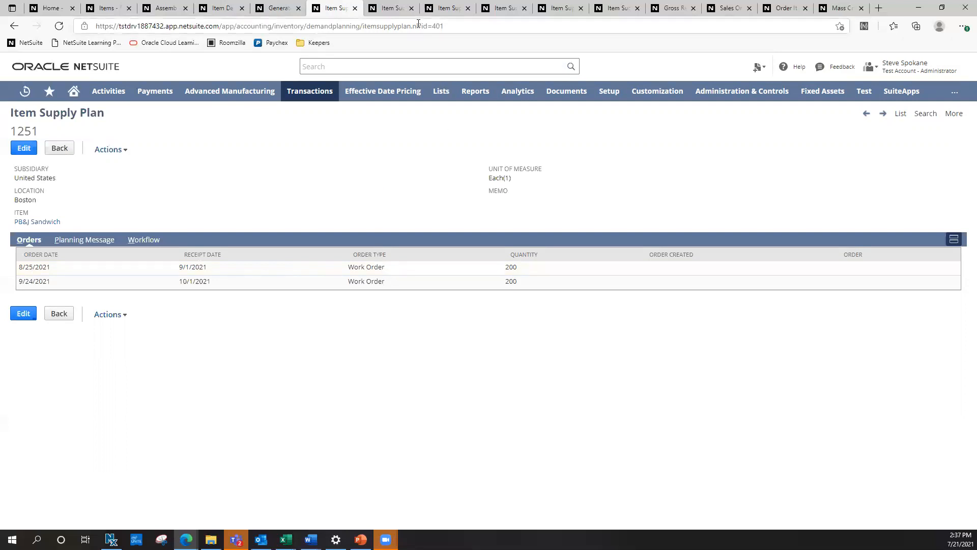
click(667, 10)
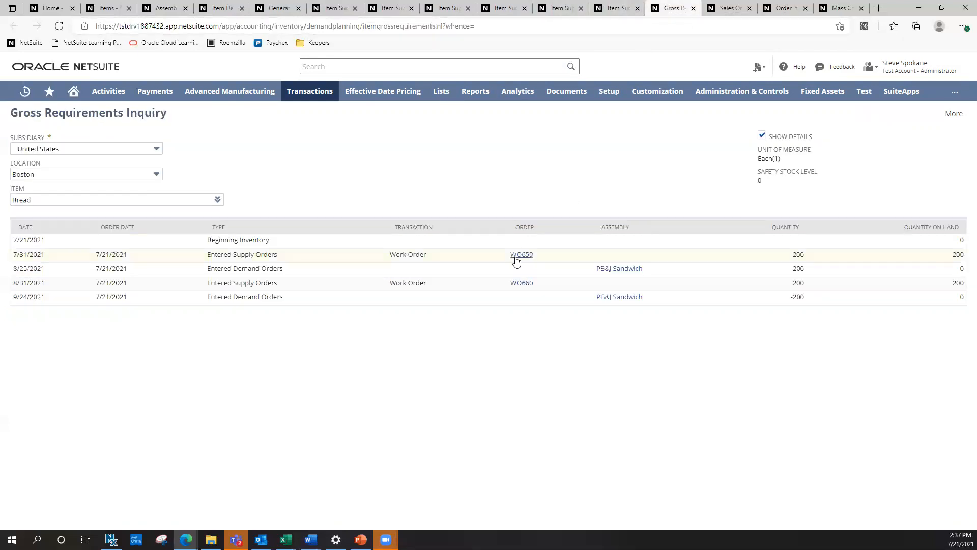
drag(163, 199, 34, 195)
text(pj&b)
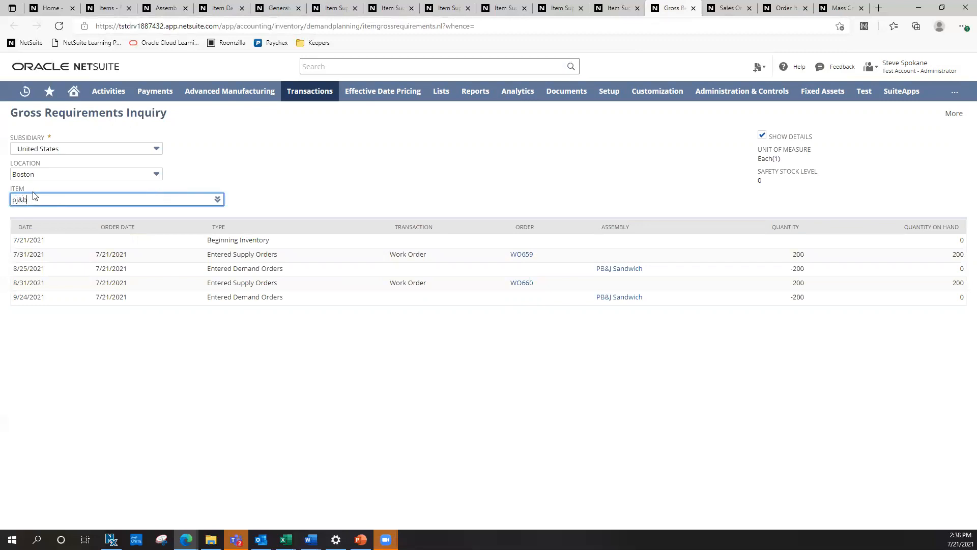
key(Tab)
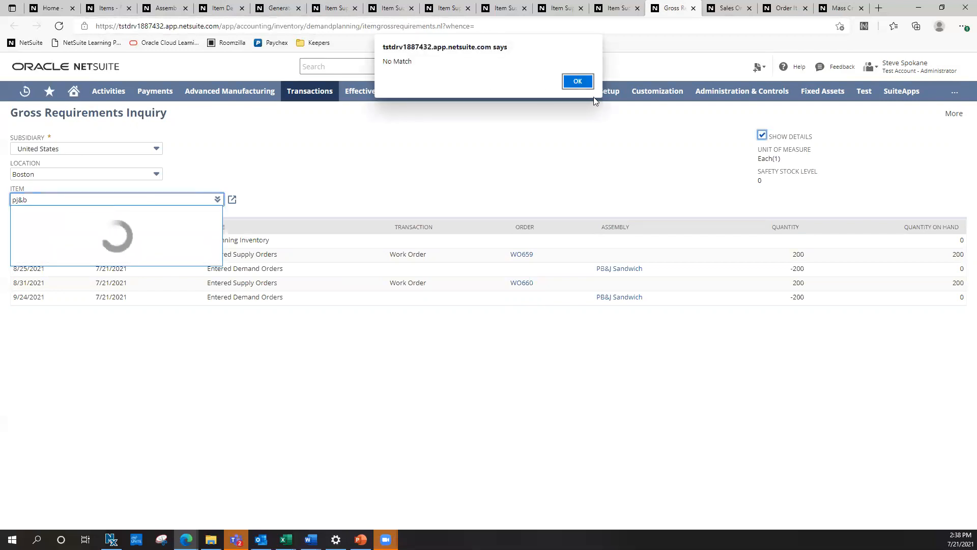
click(581, 90)
click(134, 200)
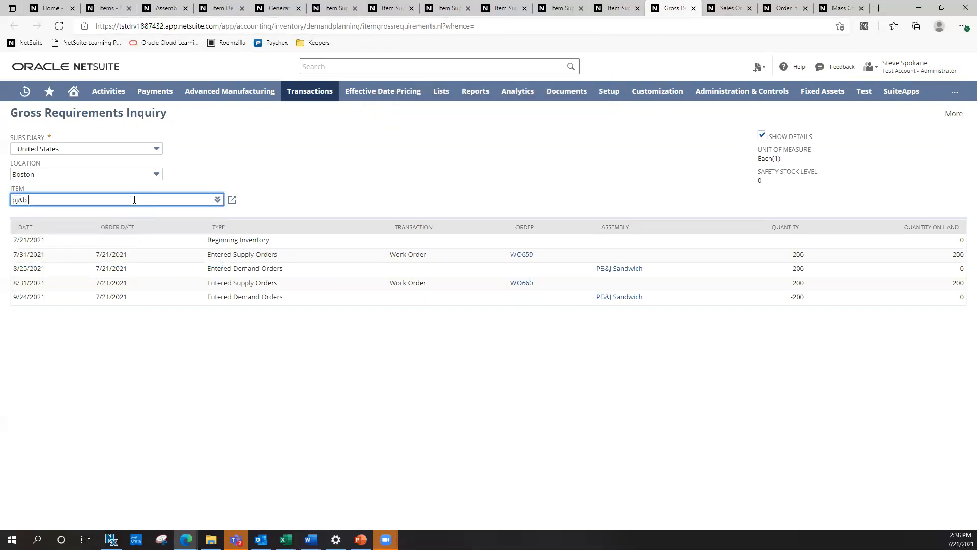
text(s)
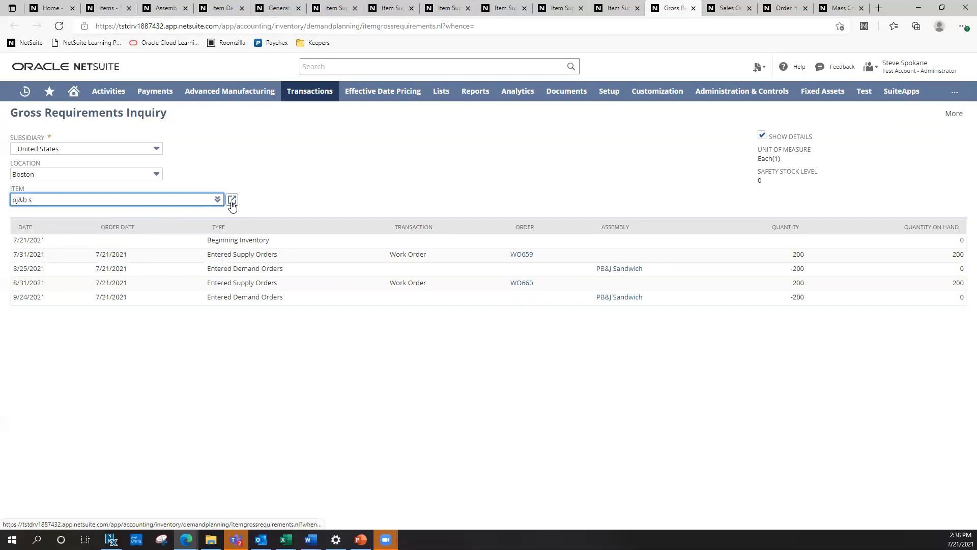
click(59, 29)
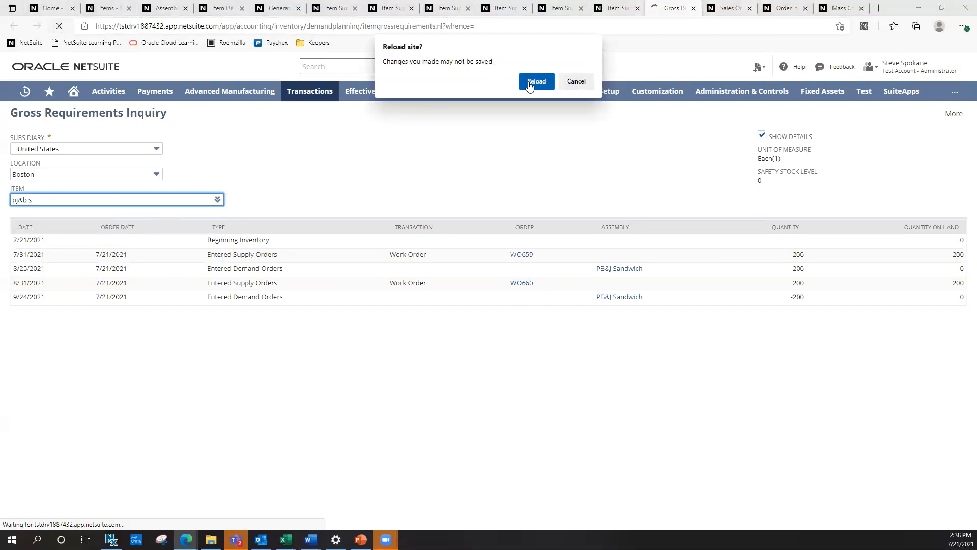
click(534, 81)
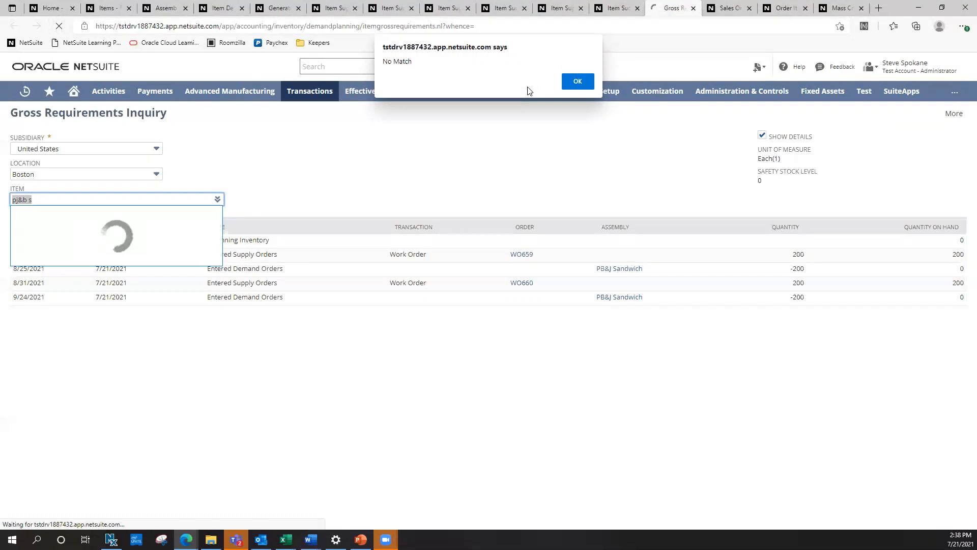
click(575, 82)
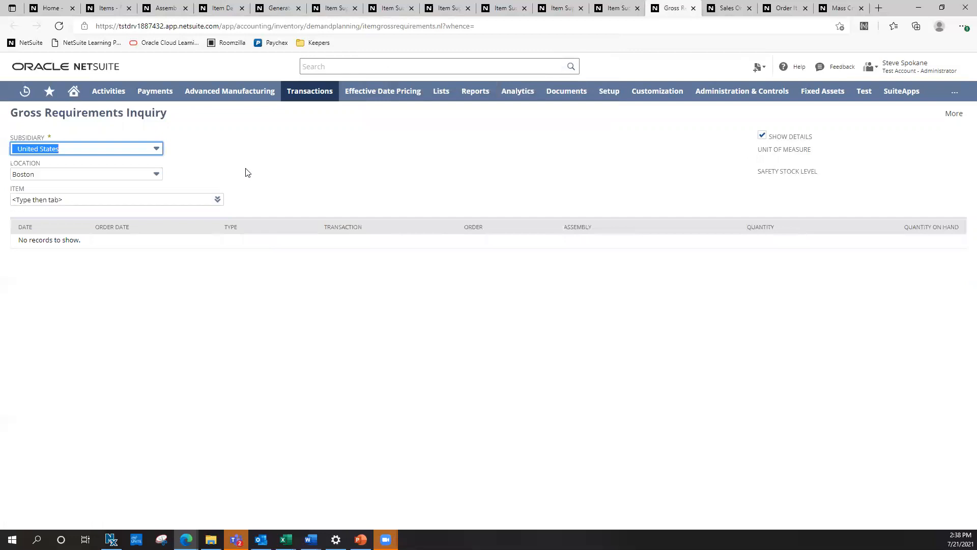
- Run the gross requirements inquiry for the PB&J Sandwich item
click(123, 194)
text(pb&j)
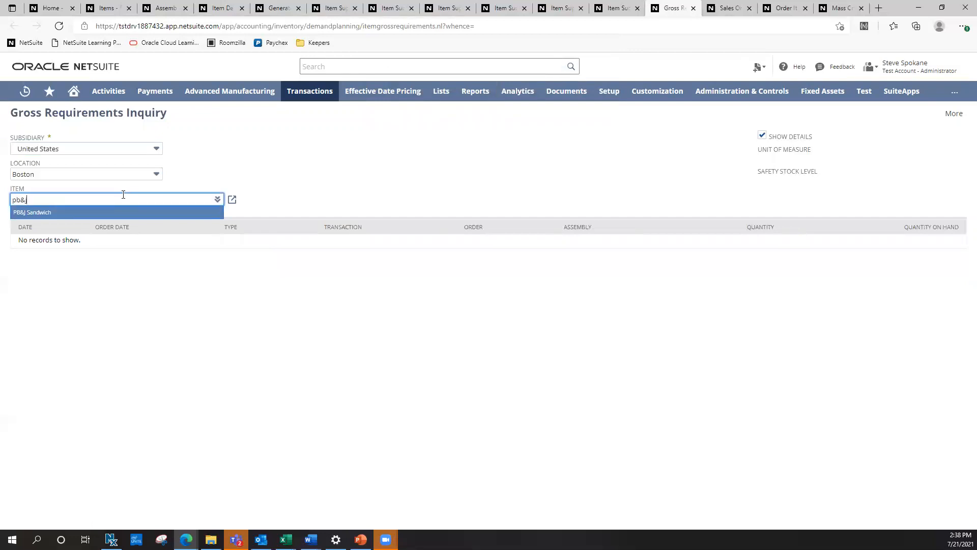
key(Return)
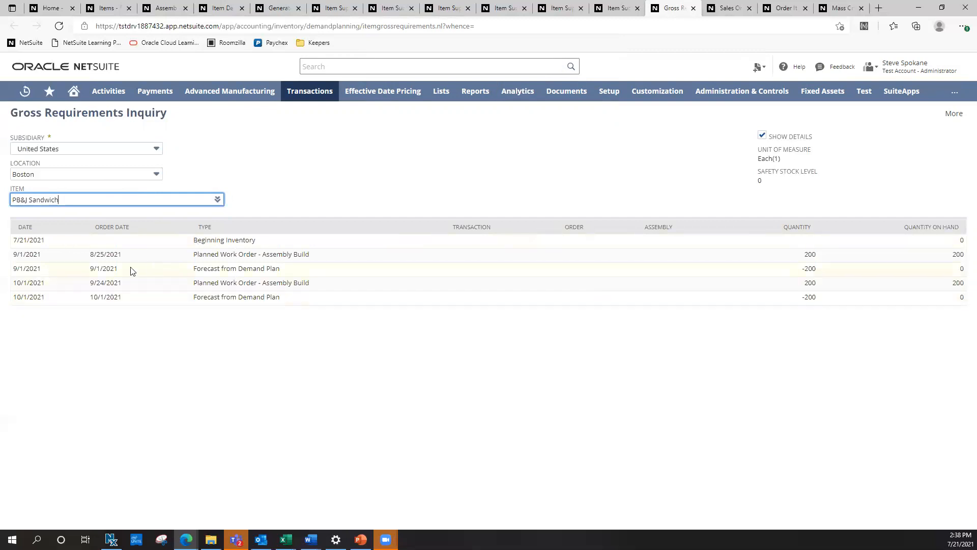
- Examine the inquiry's first planned work order and demand plan forecast lines, including the forecast quantity and quantity on hand
drag(193, 254, 257, 253)
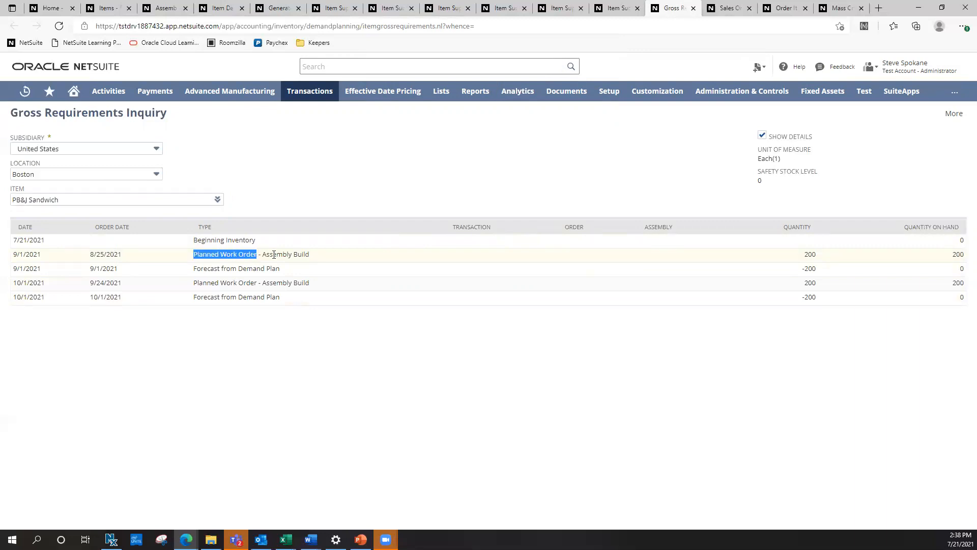
click(274, 254)
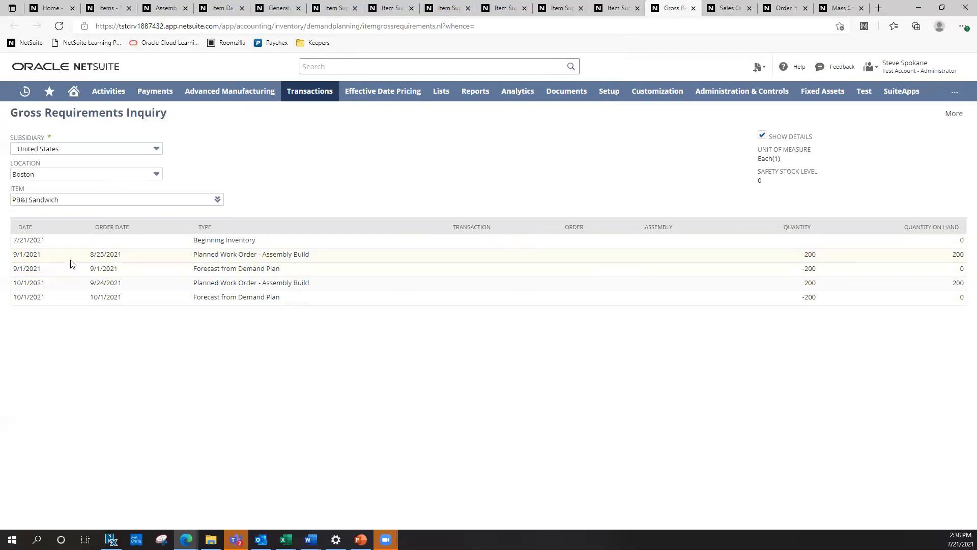
drag(192, 270, 281, 268)
click(281, 268)
drag(803, 269, 820, 270)
click(962, 269)
- Save the sales order containing the PB&J Sandwich line with a quantity of 12
click(724, 11)
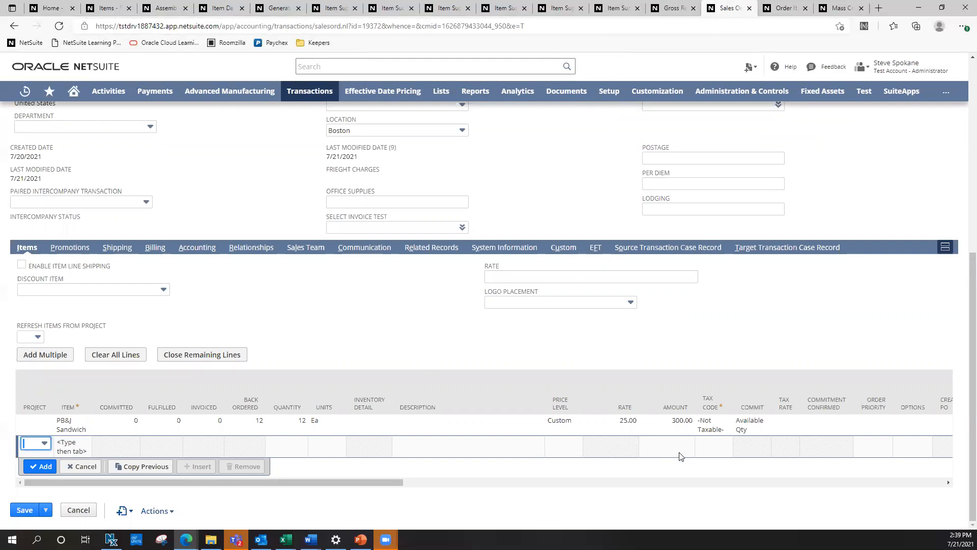
drag(337, 484, 309, 499)
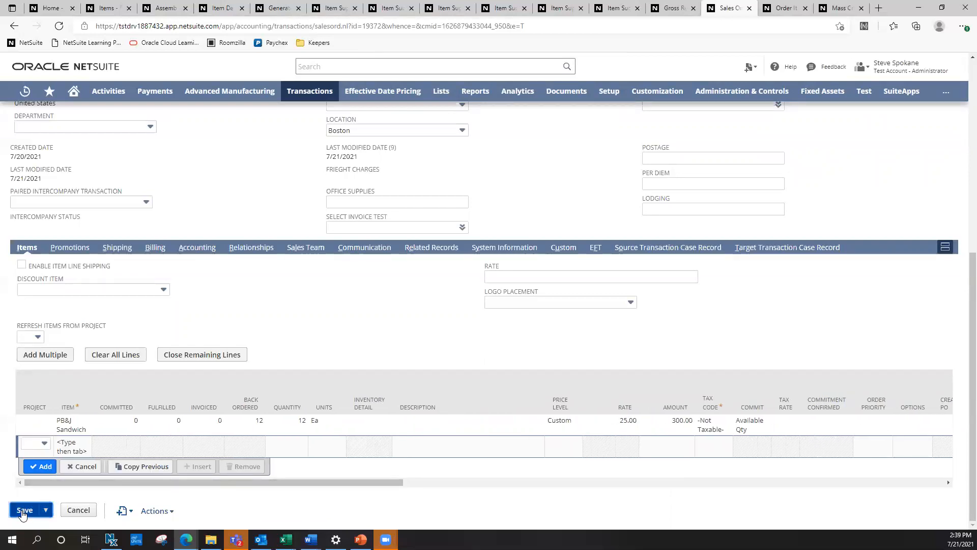
double_click(24, 511)
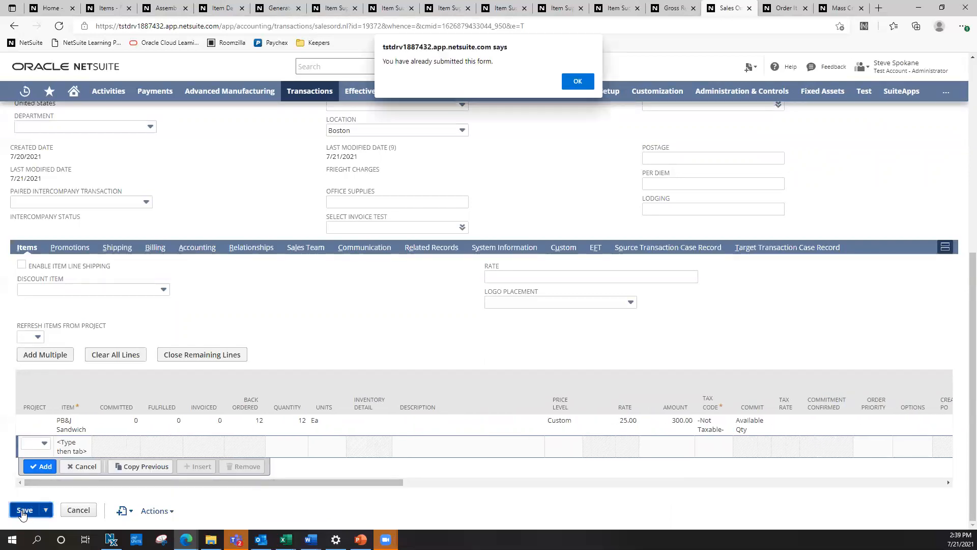
click(587, 85)
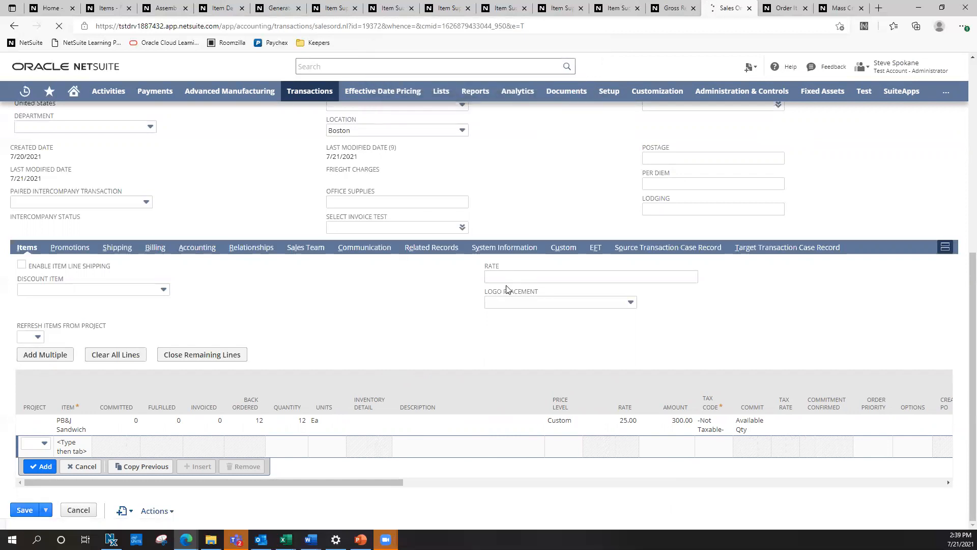
click(492, 266)
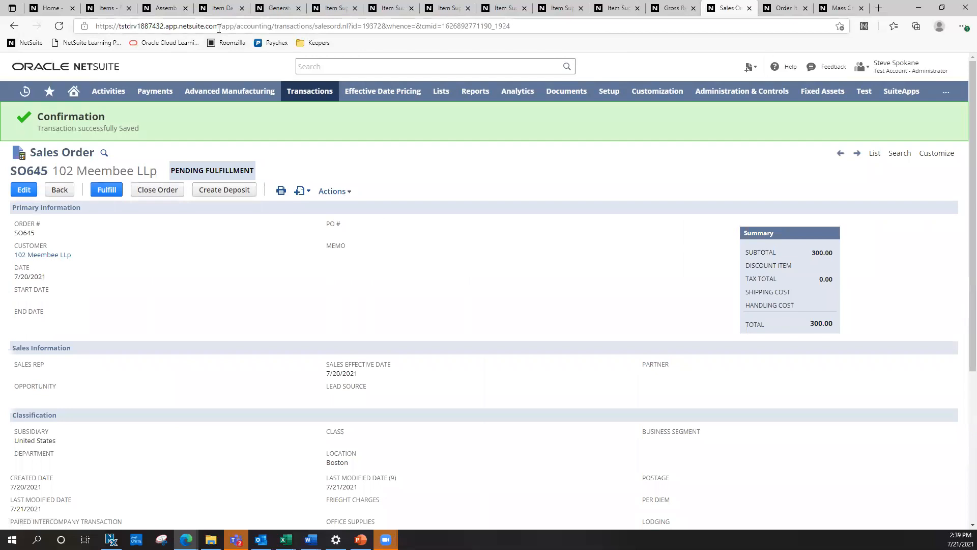
- Regenerate the item supply plan for PB&J Sandwich in Boston through 10/31/2021 and open the job status page
click(275, 8)
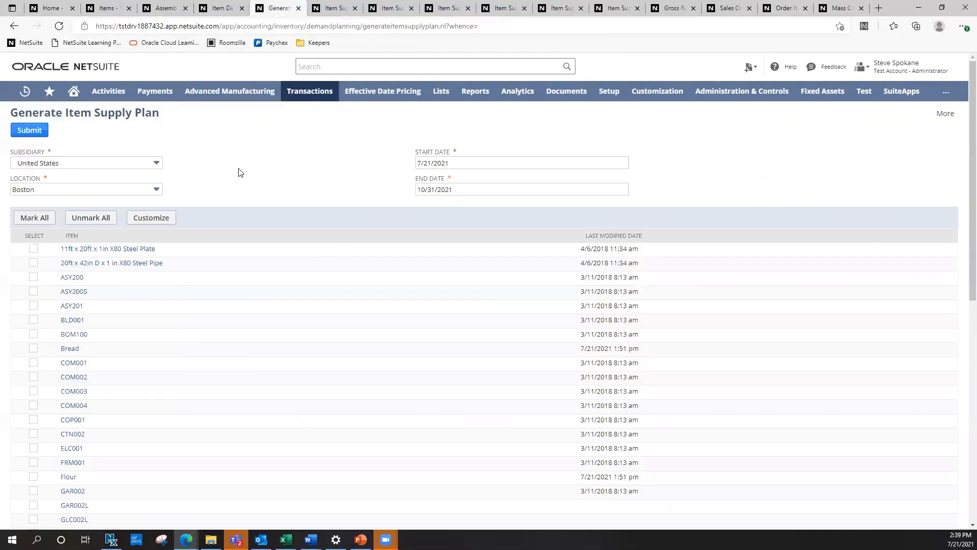
click(40, 133)
scroll(228, 319, down, 7)
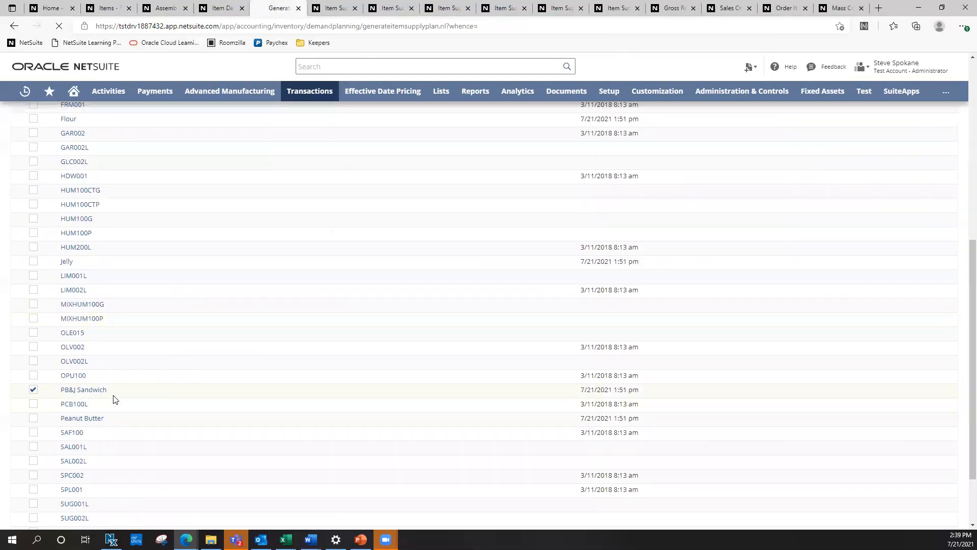
scroll(127, 395, up, 6)
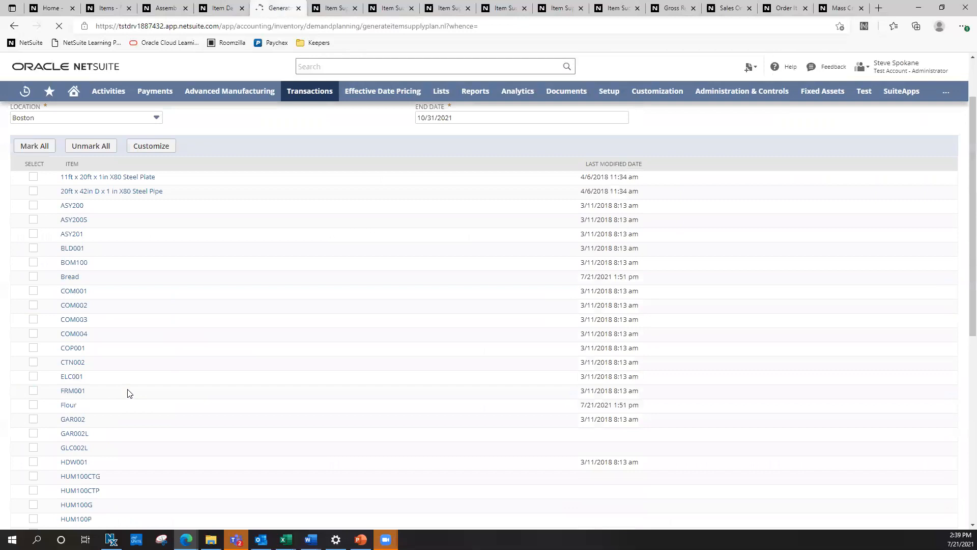
scroll(128, 394, up, 2)
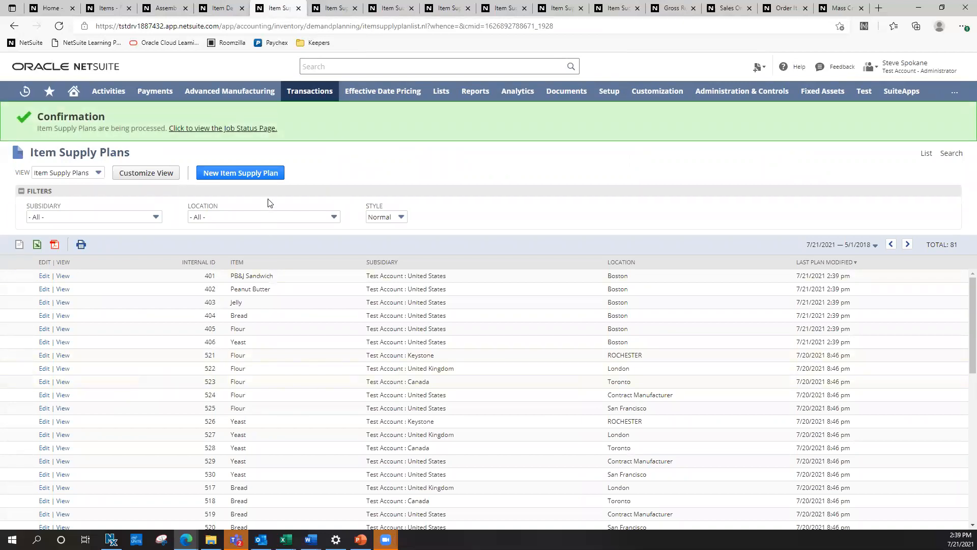
click(233, 128)
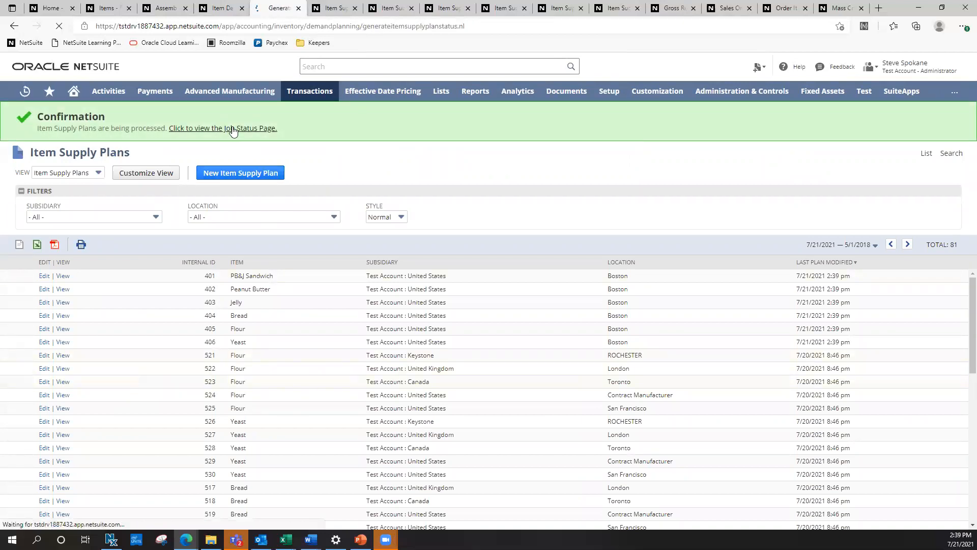
- Refresh the PB&J Sandwich and Bread supply plans and review their work order lines alongside the Flour supply plan
click(333, 8)
click(59, 26)
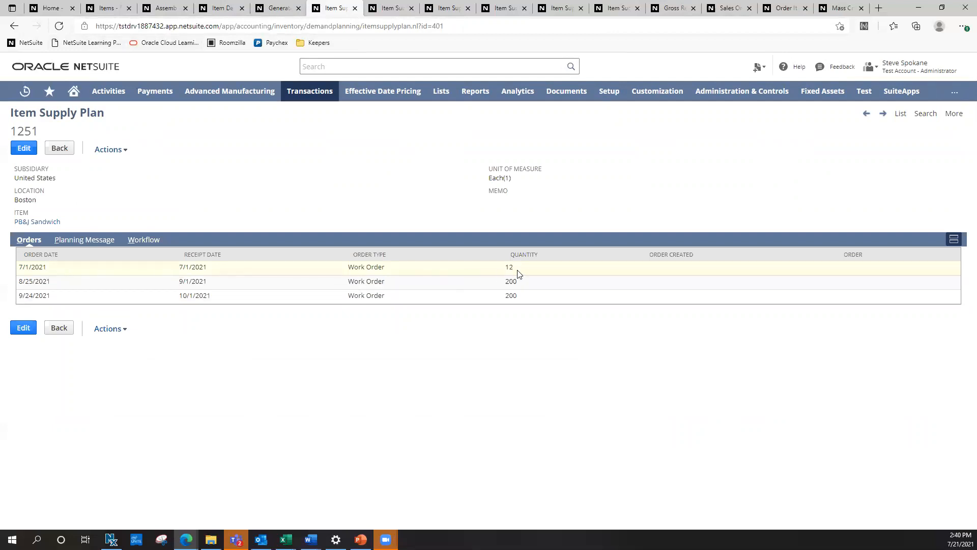
drag(515, 270, 498, 272)
click(498, 273)
click(391, 9)
click(59, 26)
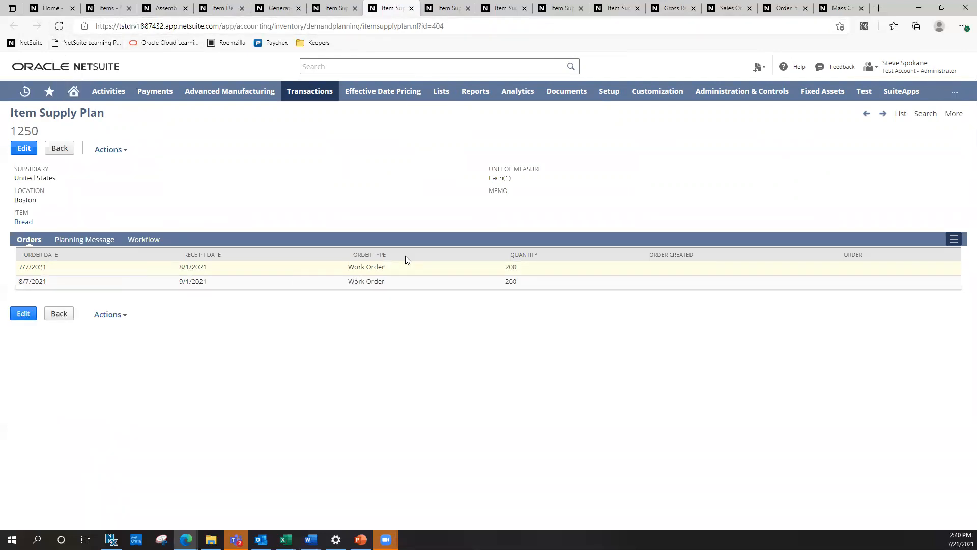
click(454, 10)
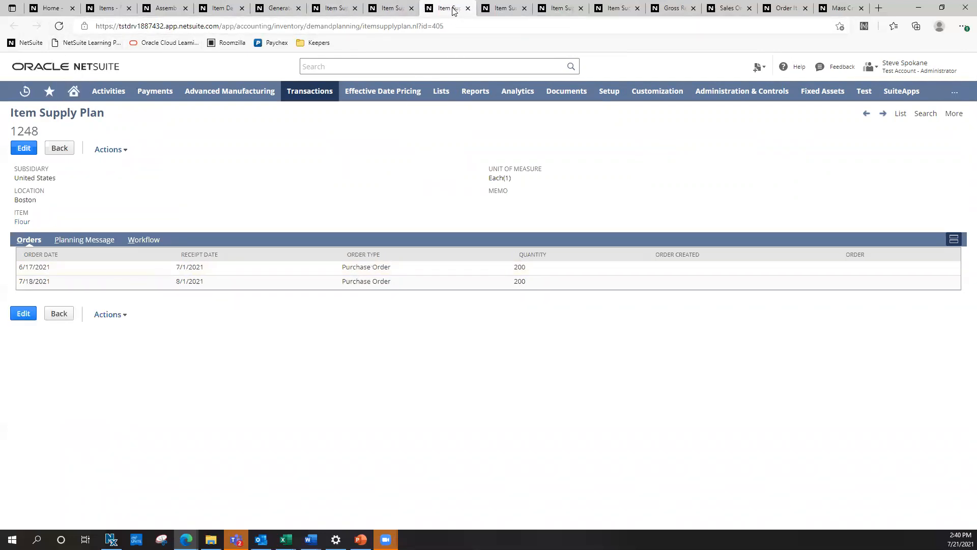
click(391, 9)
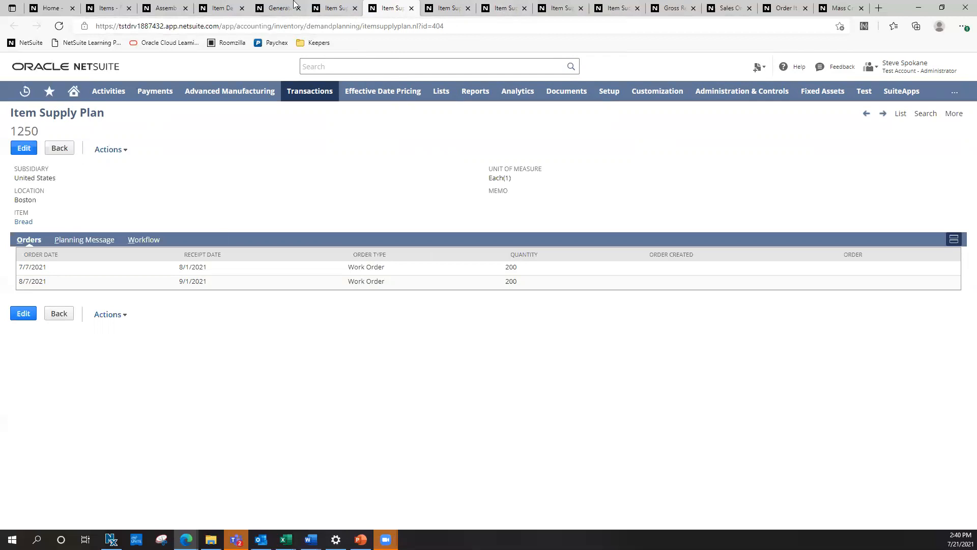
- Return to the Gross Requirements Inquiry for PB&J Sandwich and reload its results
click(267, 8)
click(673, 8)
click(51, 25)
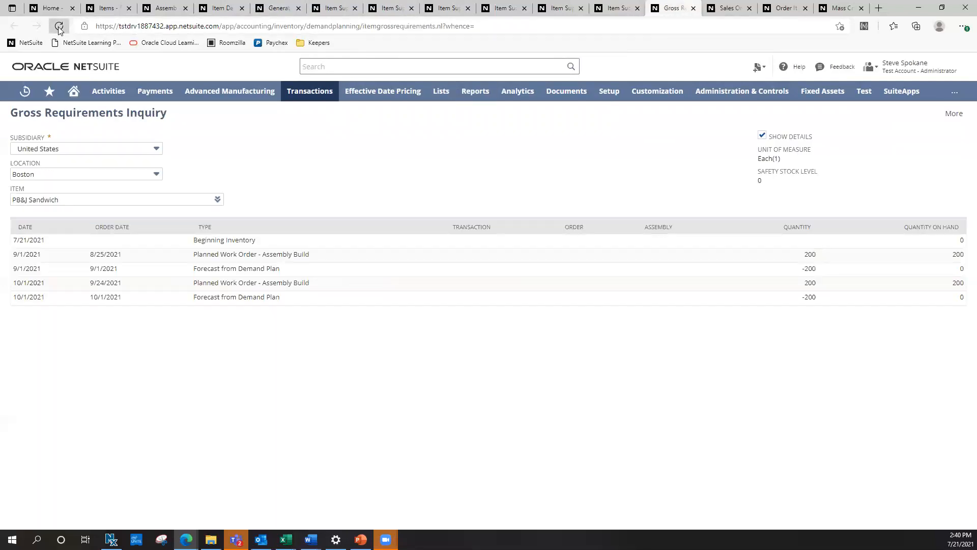
key(Return)
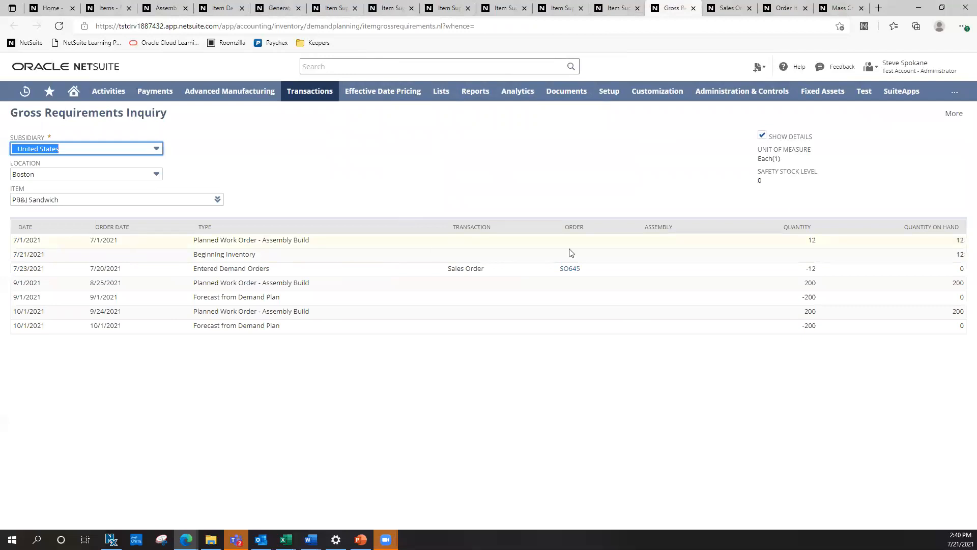
- Examine the first planned work order line and the entered demand line from the sales order in the inquiry
drag(191, 240, 226, 240)
click(137, 240)
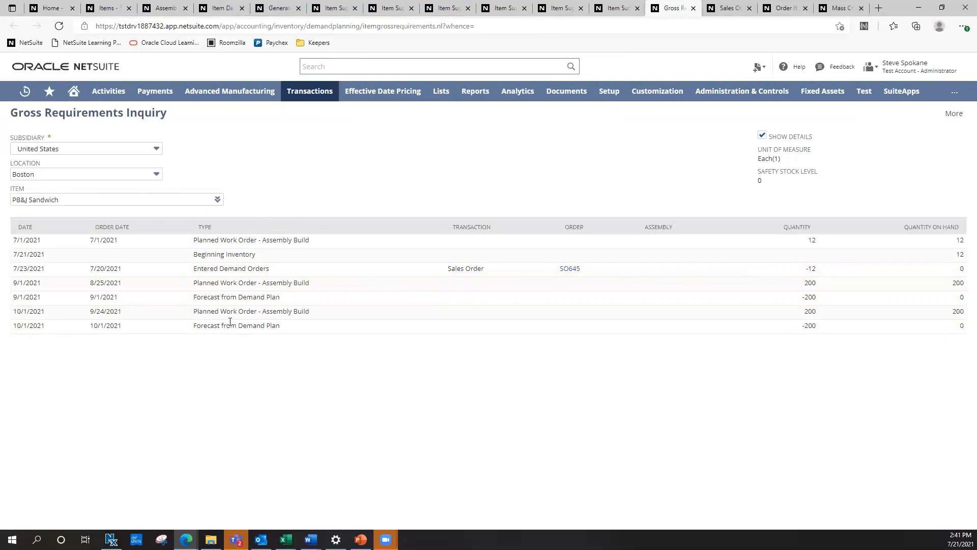
drag(832, 268, 13, 274)
click(104, 349)
drag(188, 271, 598, 280)
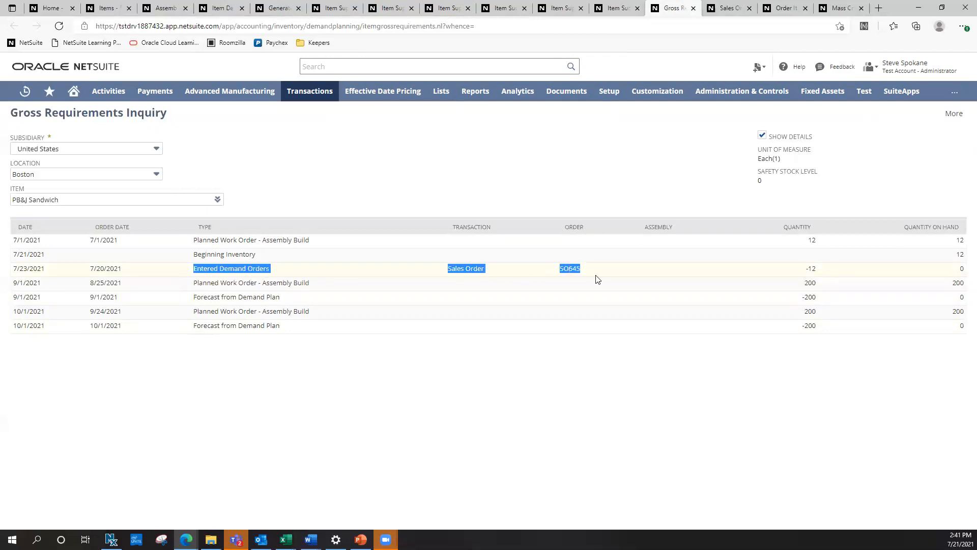
click(597, 280)
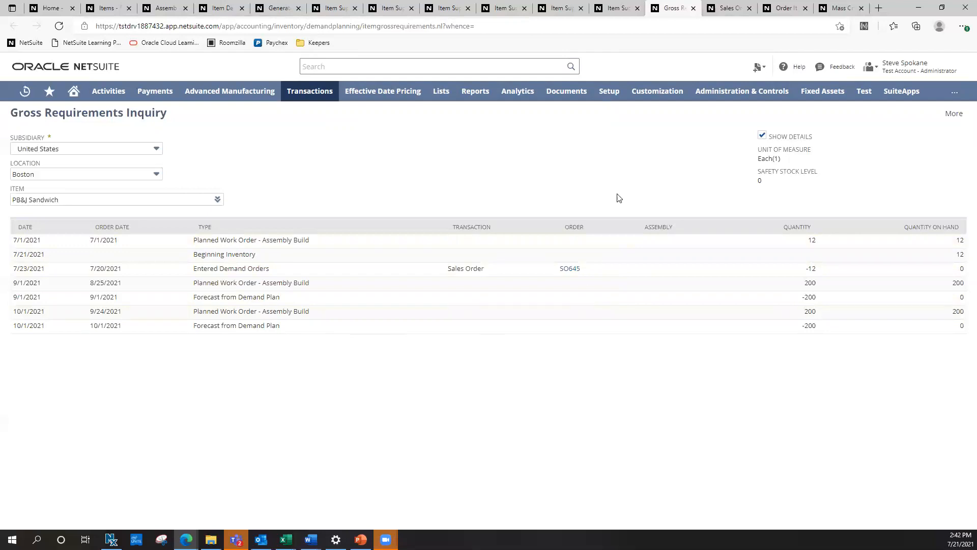
mouse_move(320, 99)
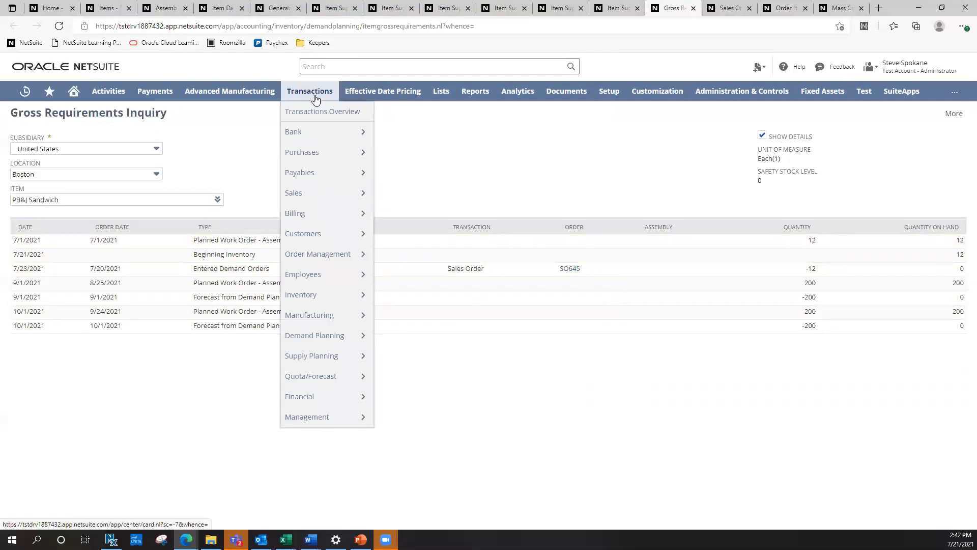
mouse_move(327, 260)
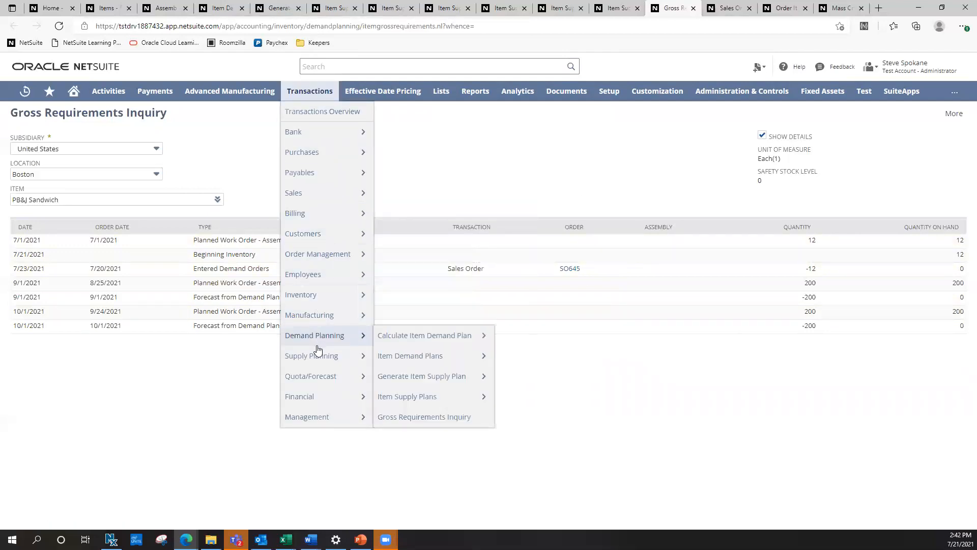
mouse_move(317, 360)
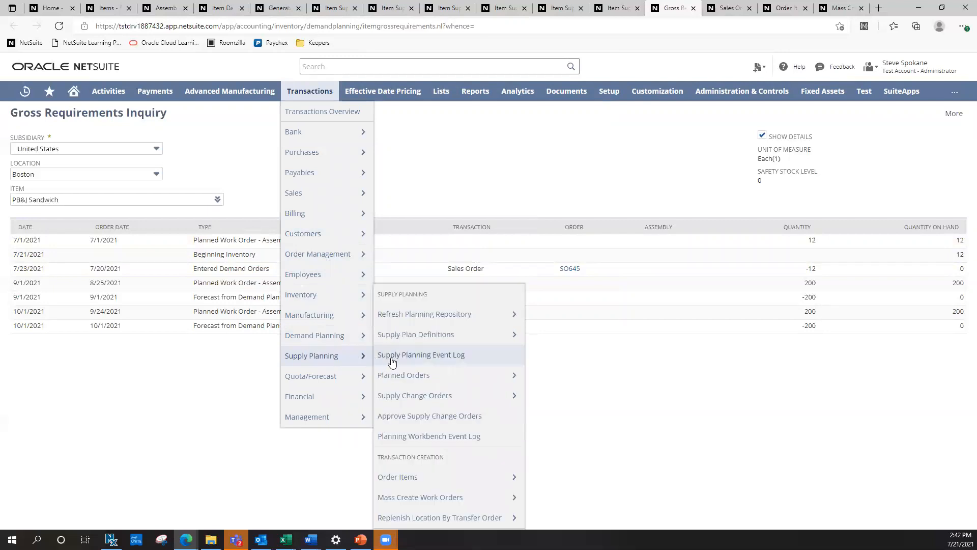
mouse_move(422, 482)
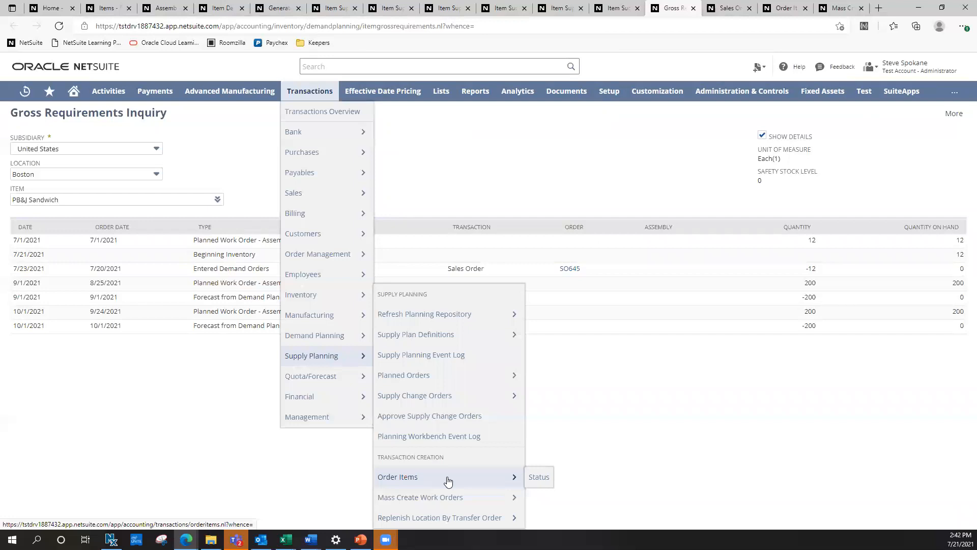
mouse_move(466, 498)
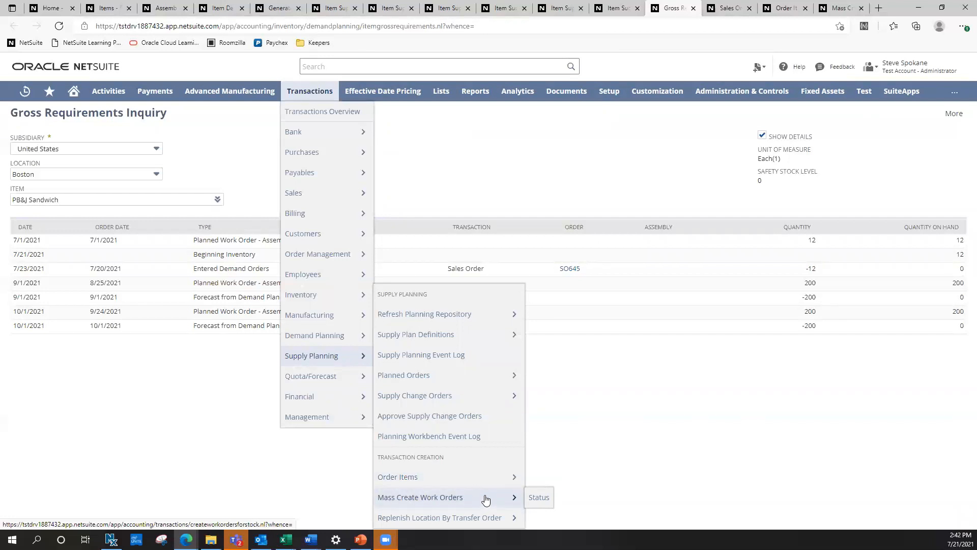
mouse_move(480, 520)
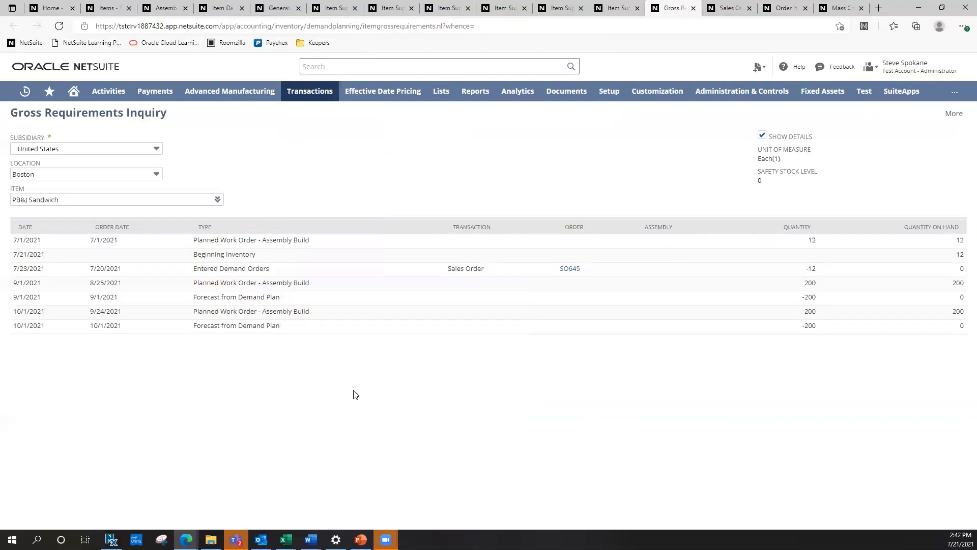
- Review the time-phased items on the Order Items page and on the Mass Create Work Orders page
click(720, 15)
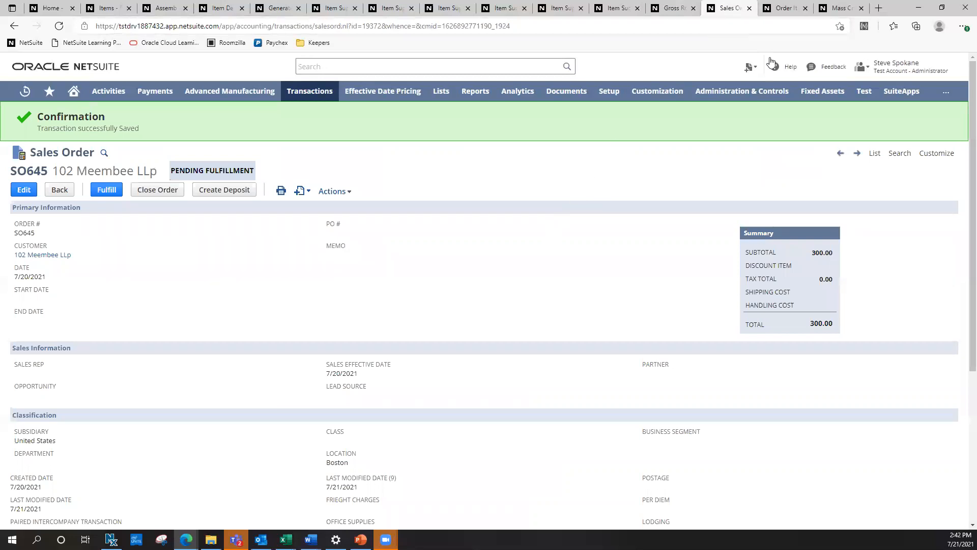
click(786, 8)
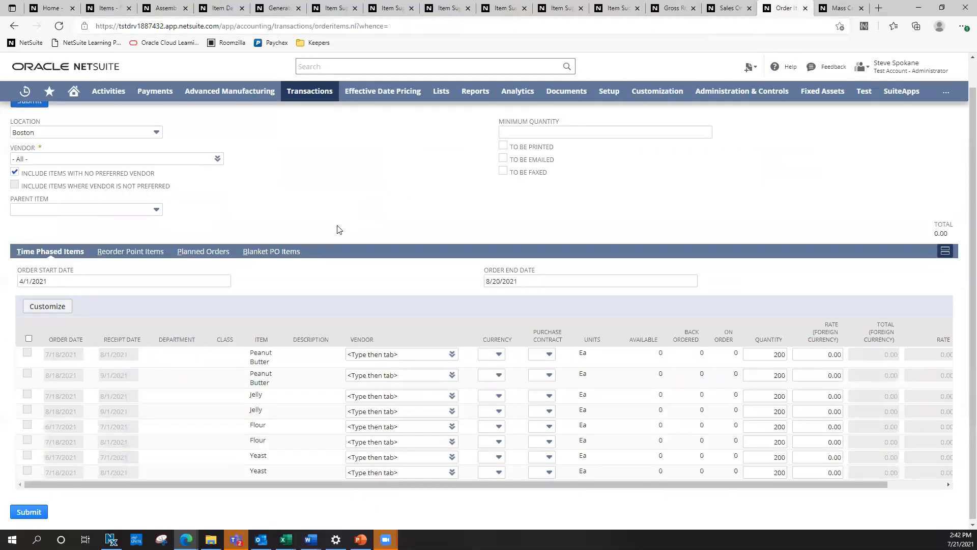
scroll(338, 225, up, 1)
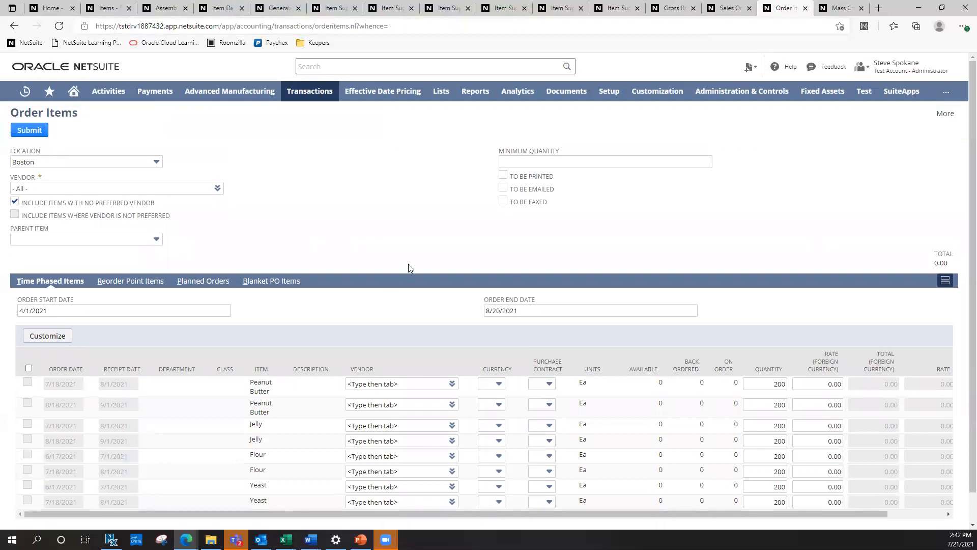
scroll(410, 267, down, 1)
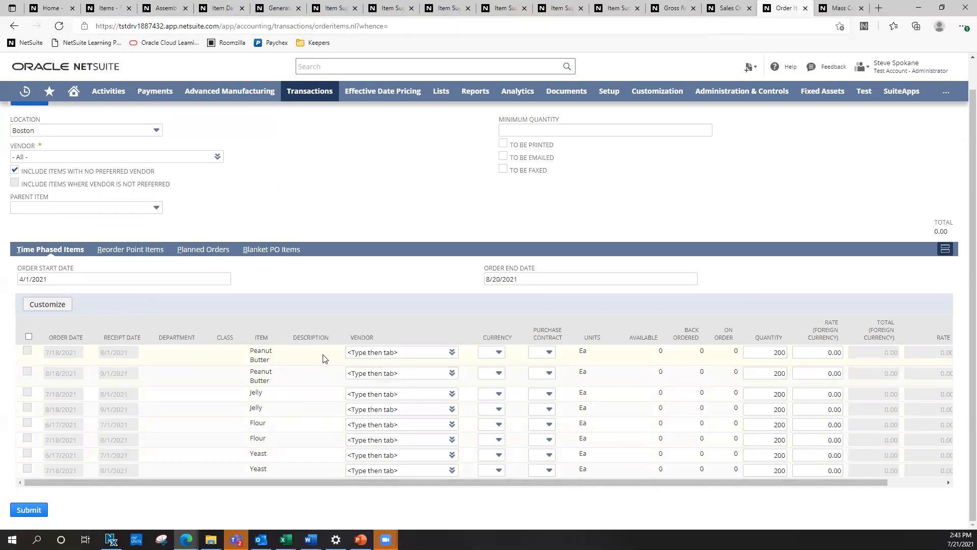
click(827, 11)
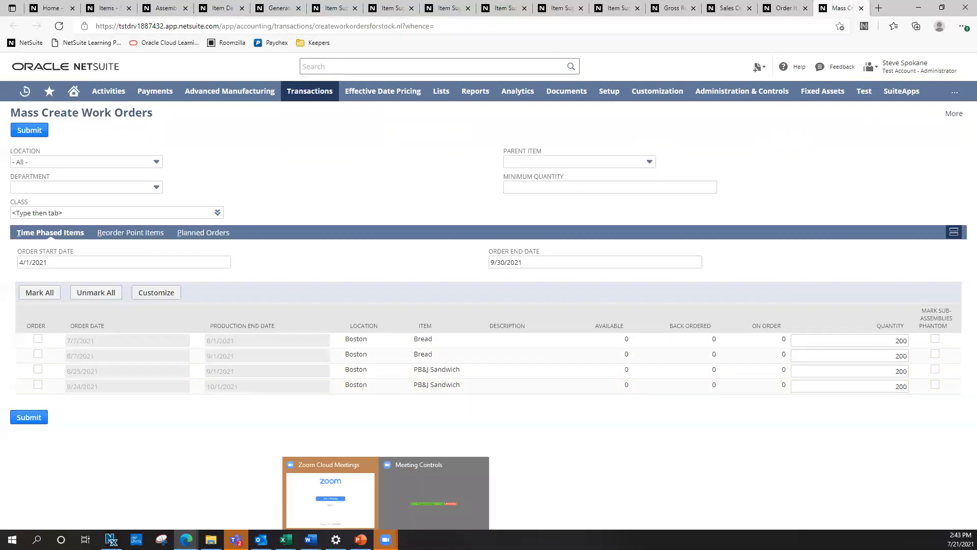
click(398, 524)
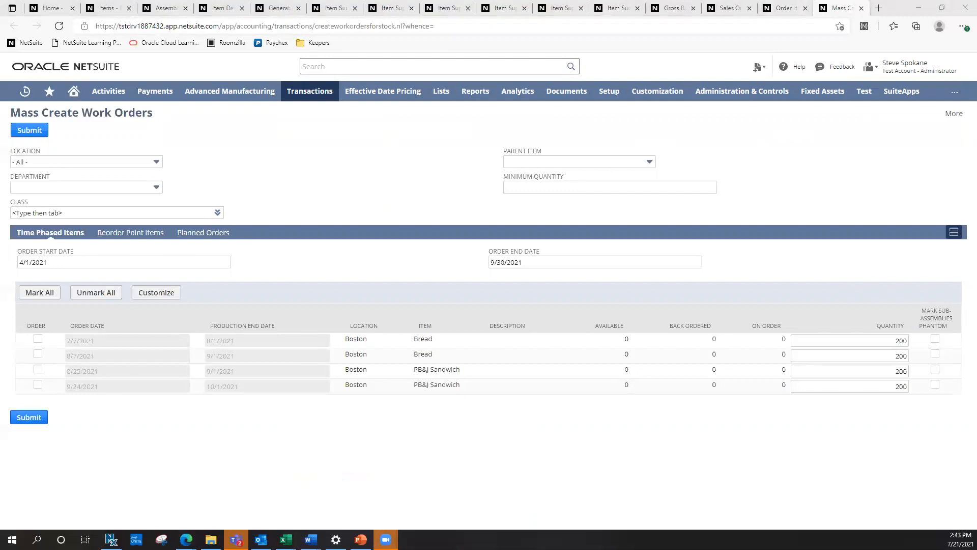